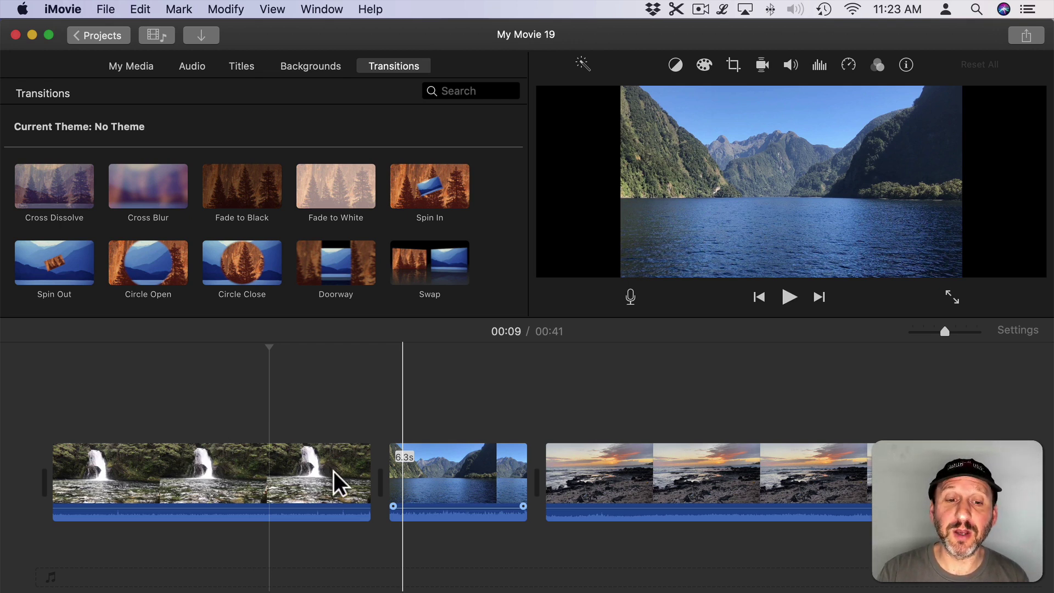
After previewing the cut, trim the waterfall clip to end at 12.3s and the lake clip to start at 4.7s
left_click(364, 442)
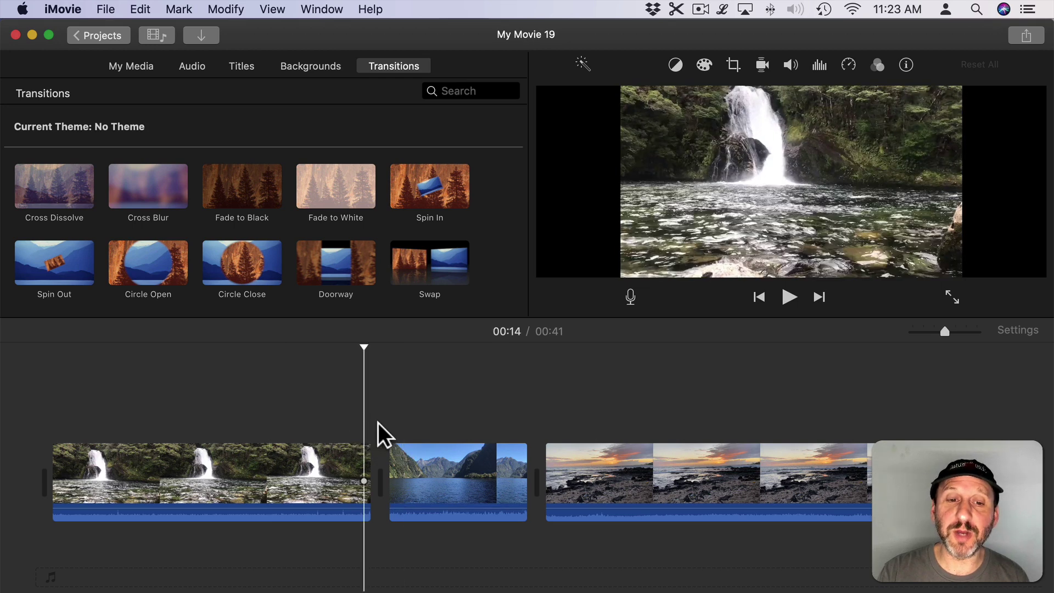
left_click_drag(363, 348, 394, 351)
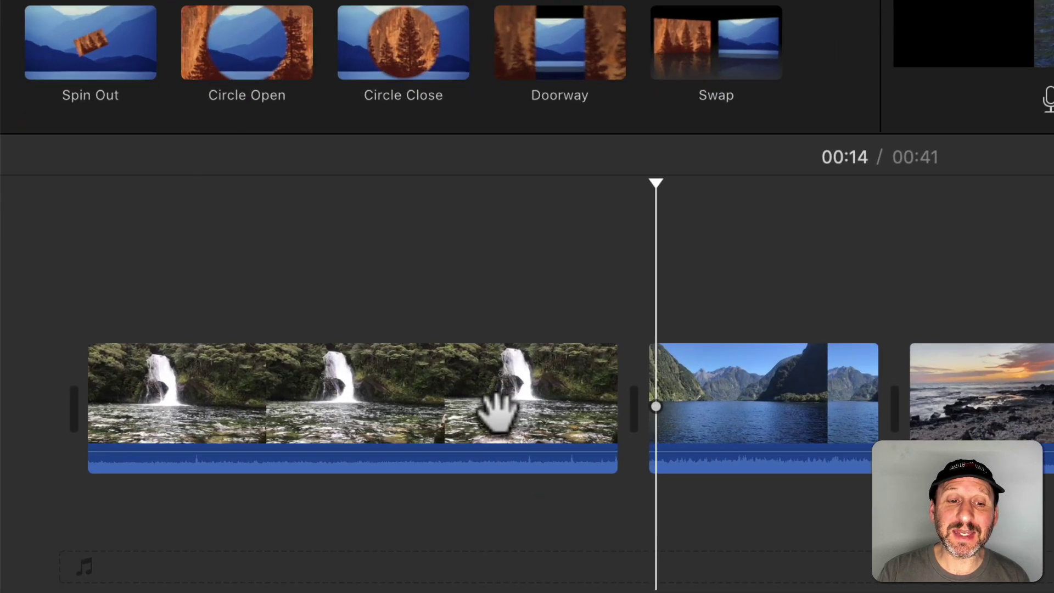
left_click(300, 479)
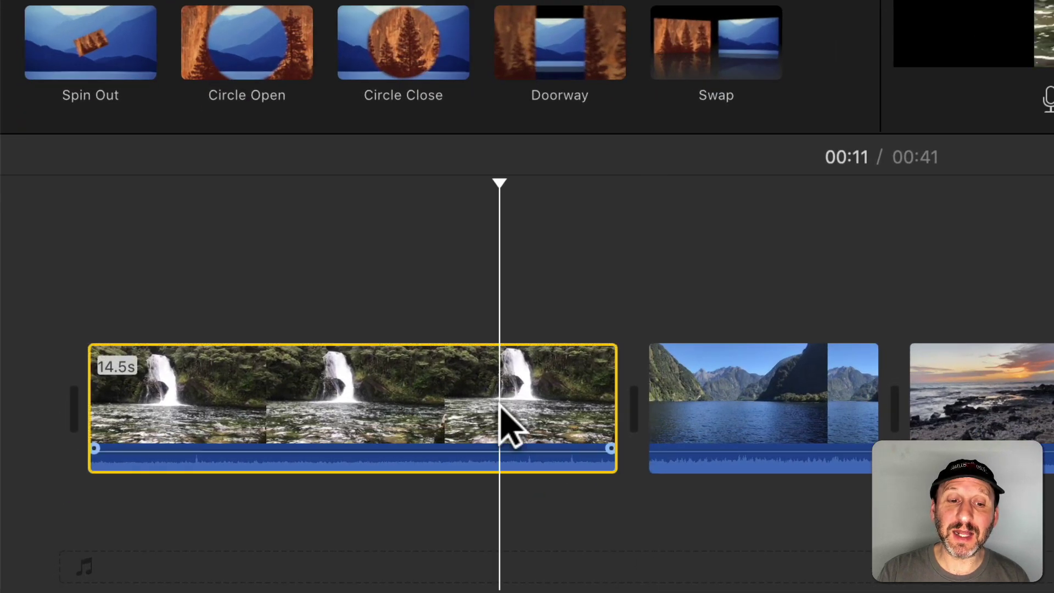
left_click_drag(617, 390, 533, 391)
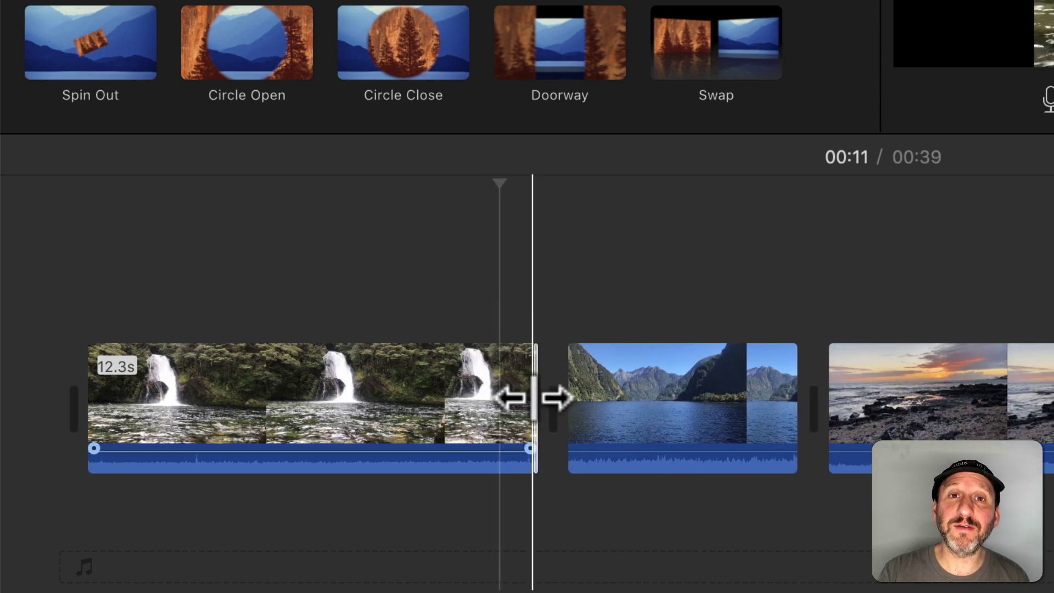
left_click(611, 387)
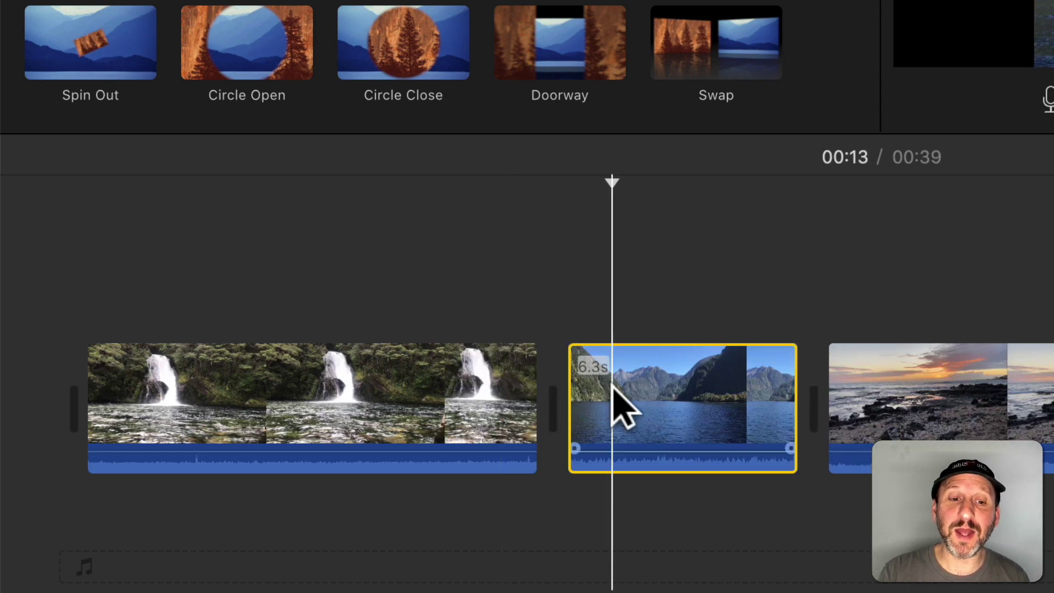
left_click_drag(571, 385, 630, 385)
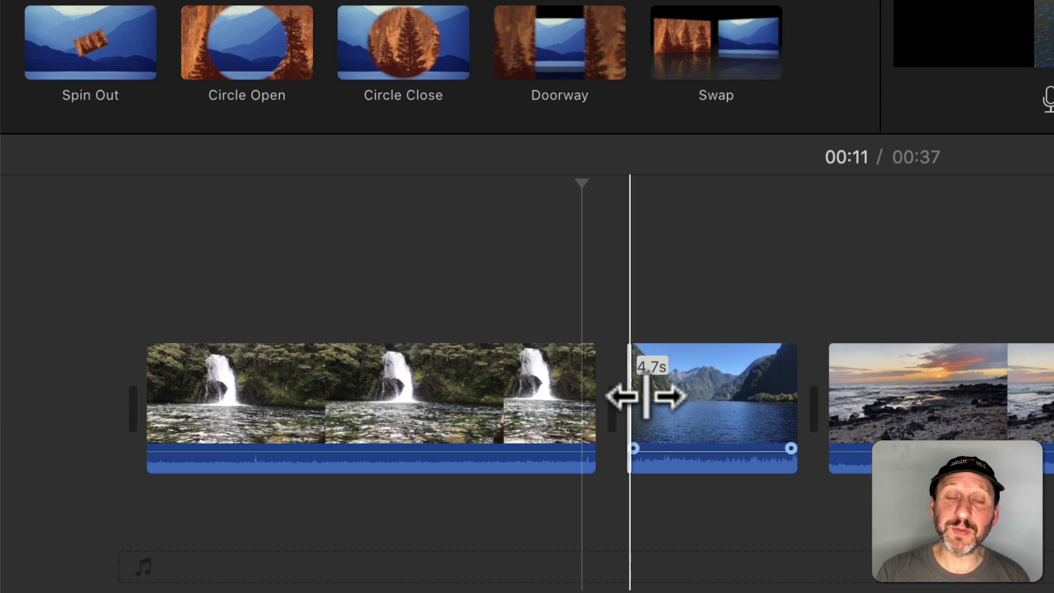
Bring up the Precision Editor for the waterfall–lake cut with Cmd-/ on the selected lake clip
double_click(611, 405)
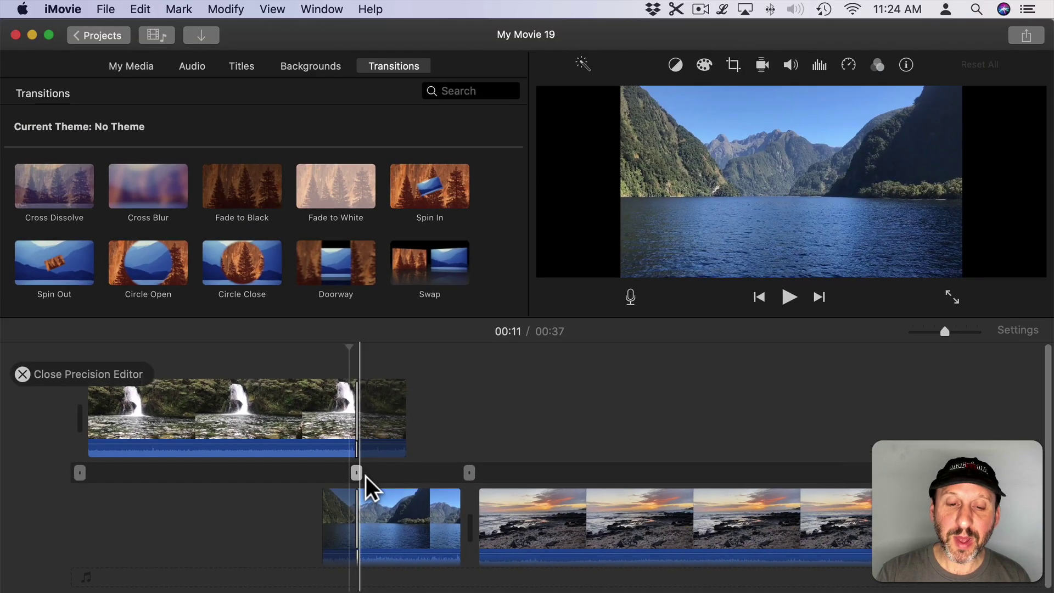
key("Return")
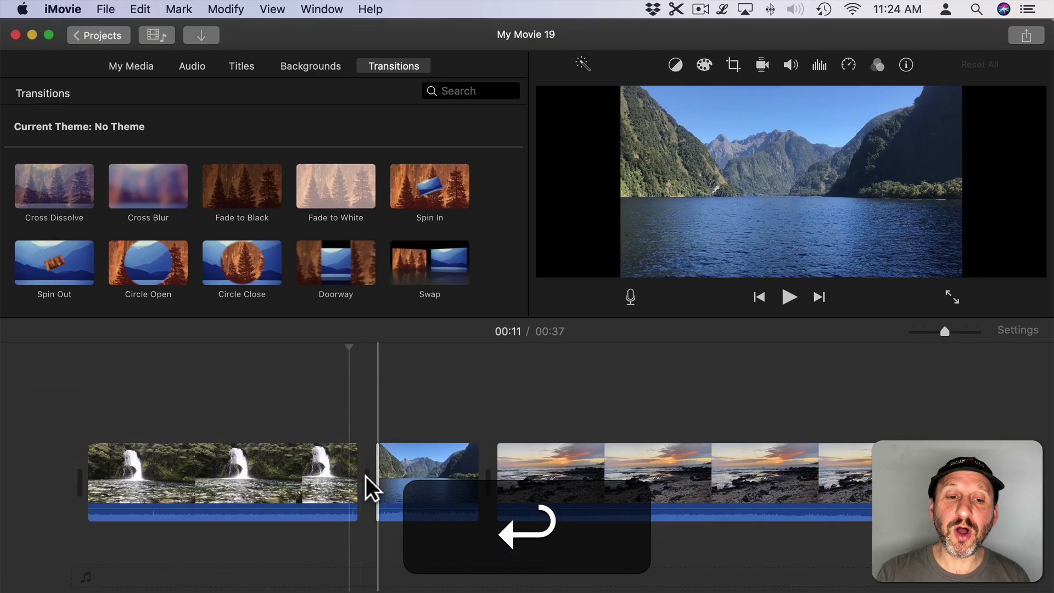
left_click(319, 10)
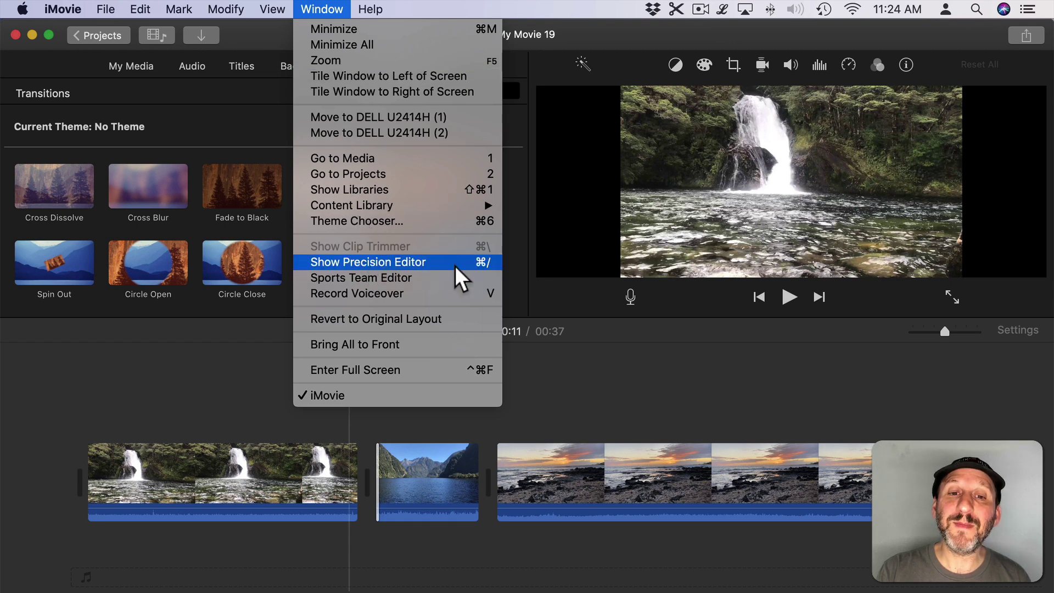
left_click(560, 390)
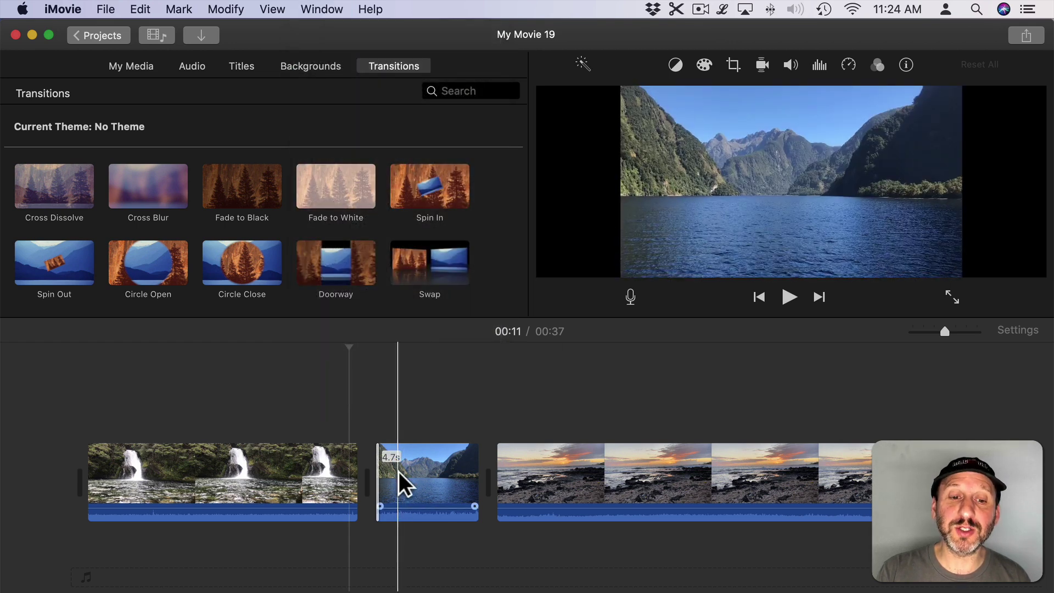
left_click(404, 475)
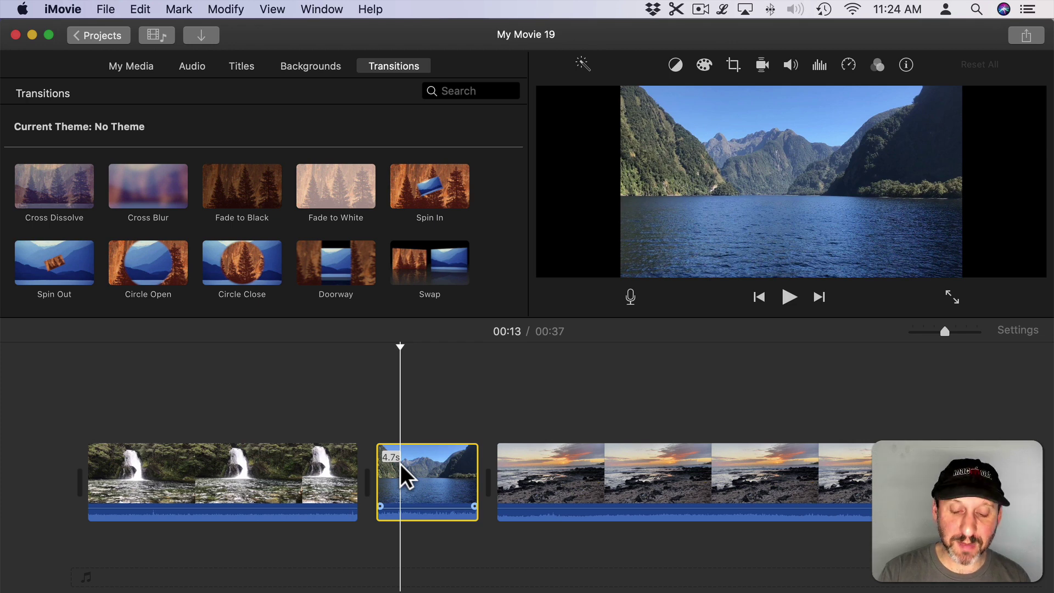
key("super+slash")
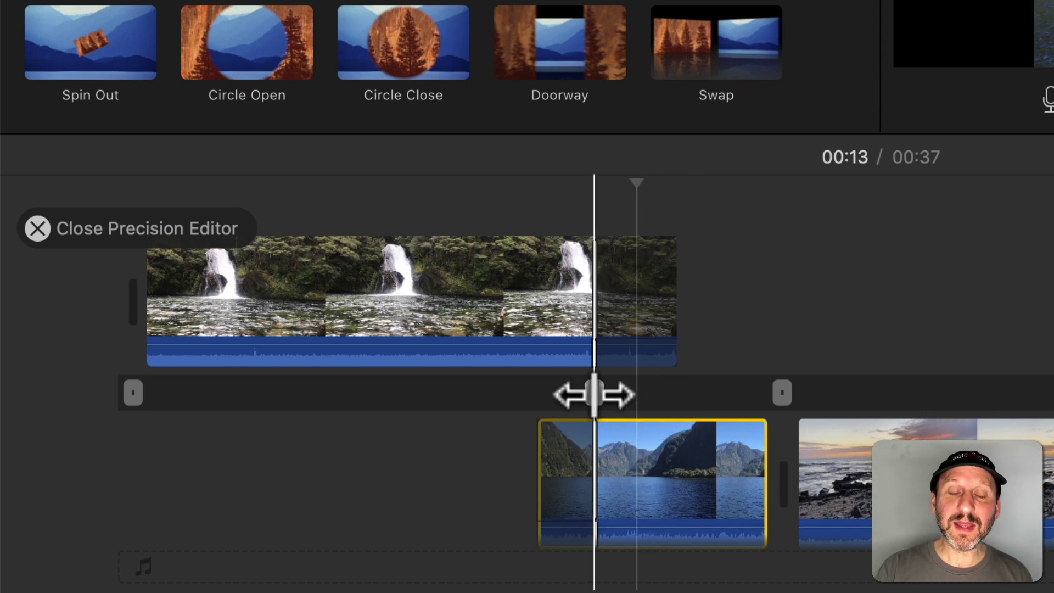
Drag the cut point earlier then later, leaving the lake clip at 4.4s and the waterfall at 11.1s
mouse_move(597, 395)
left_mouse_down()
mouse_move(641, 396)
mouse_move(565, 397)
mouse_move(660, 396)
mouse_move(602, 393)
left_mouse_up()
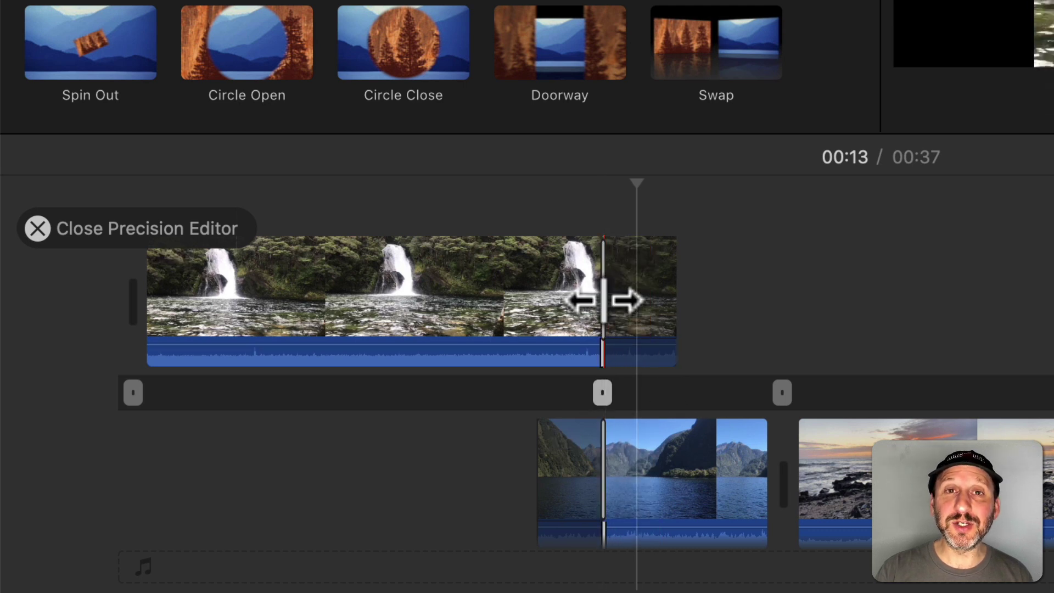
left_click(603, 301)
left_click_drag(603, 300, 526, 304)
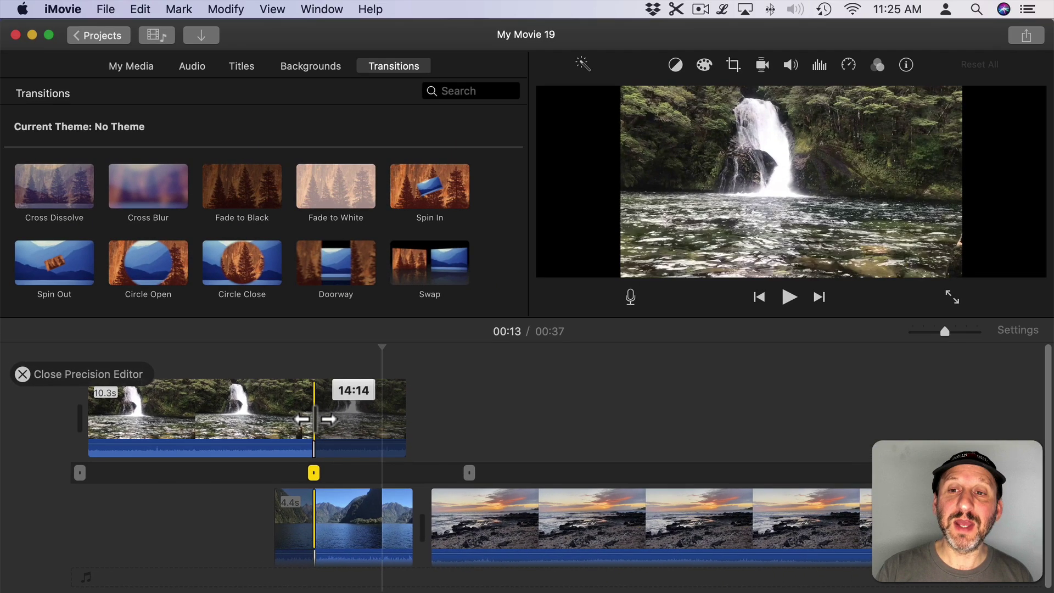
left_click_drag(315, 419, 347, 420)
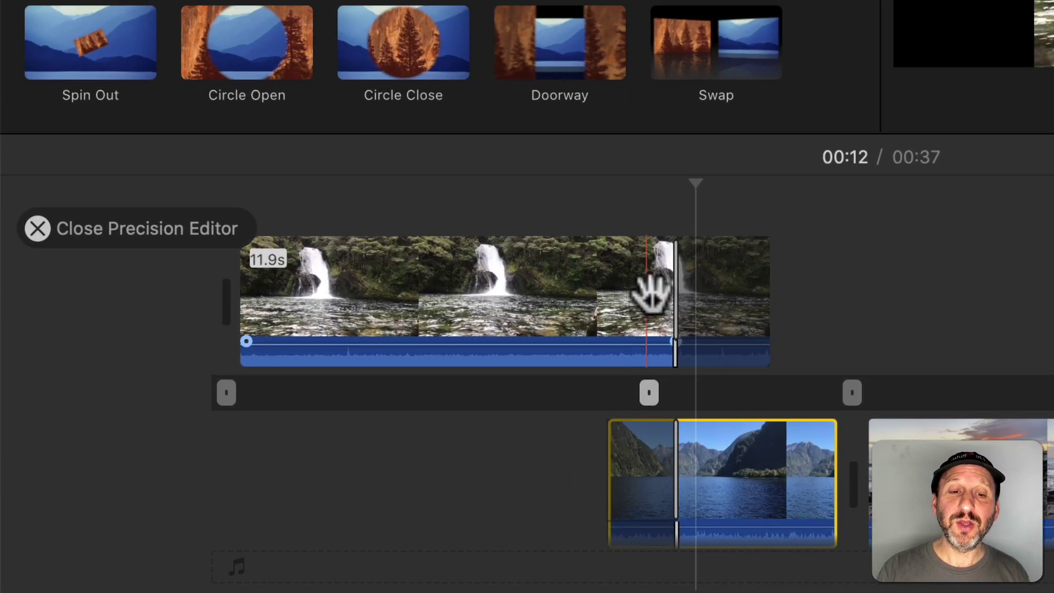
Refine the waterfall's ending frame and the lake's starting frame so the waterfall runs 11.9s
left_click_drag(674, 292, 658, 292)
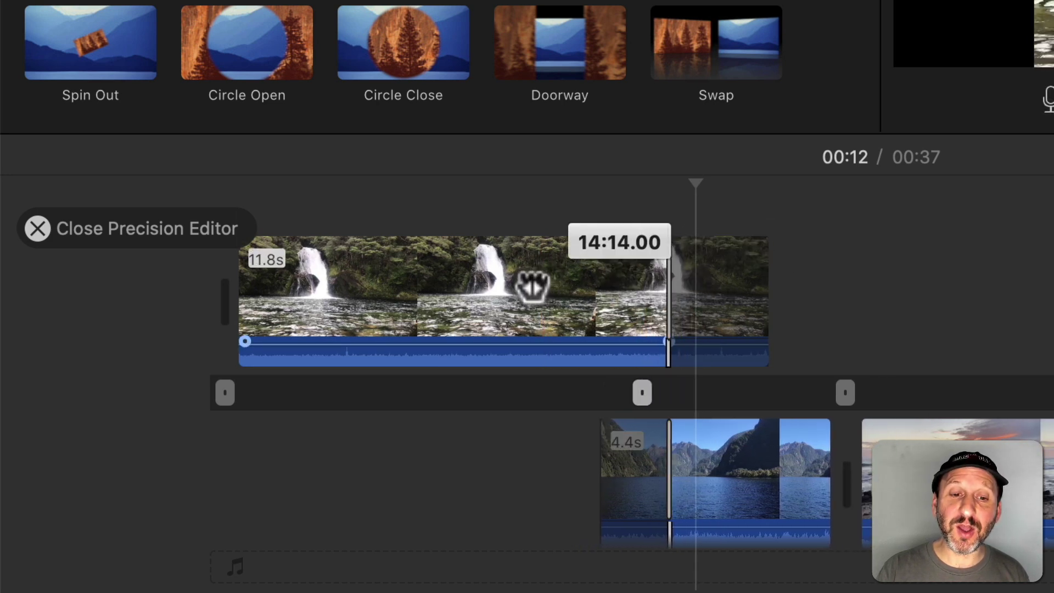
left_click_drag(558, 287, 513, 294)
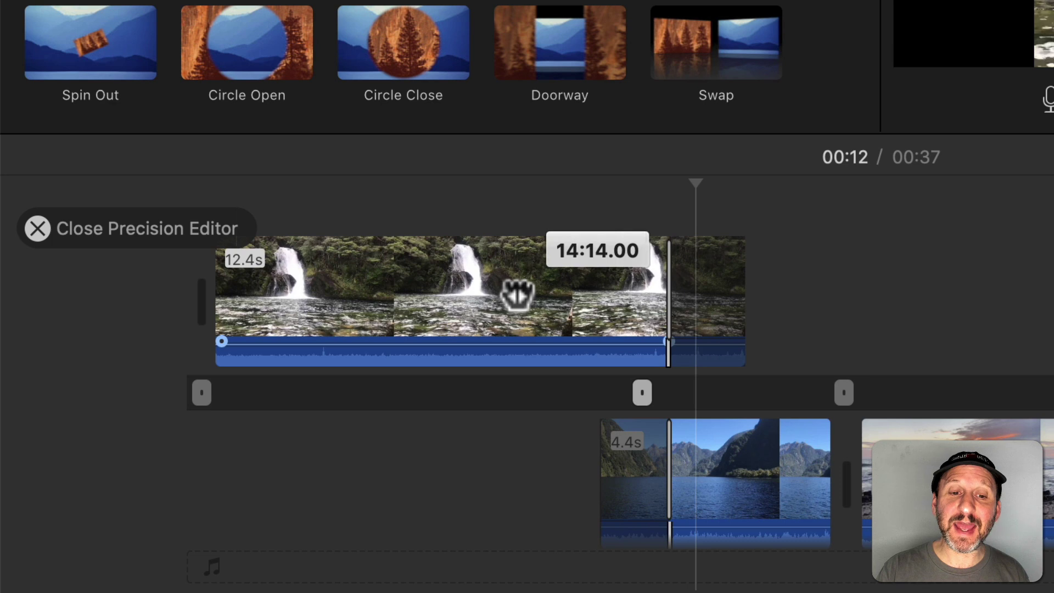
mouse_move(666, 469)
left_mouse_down()
mouse_move(652, 469)
mouse_move(720, 461)
mouse_move(662, 459)
left_mouse_up()
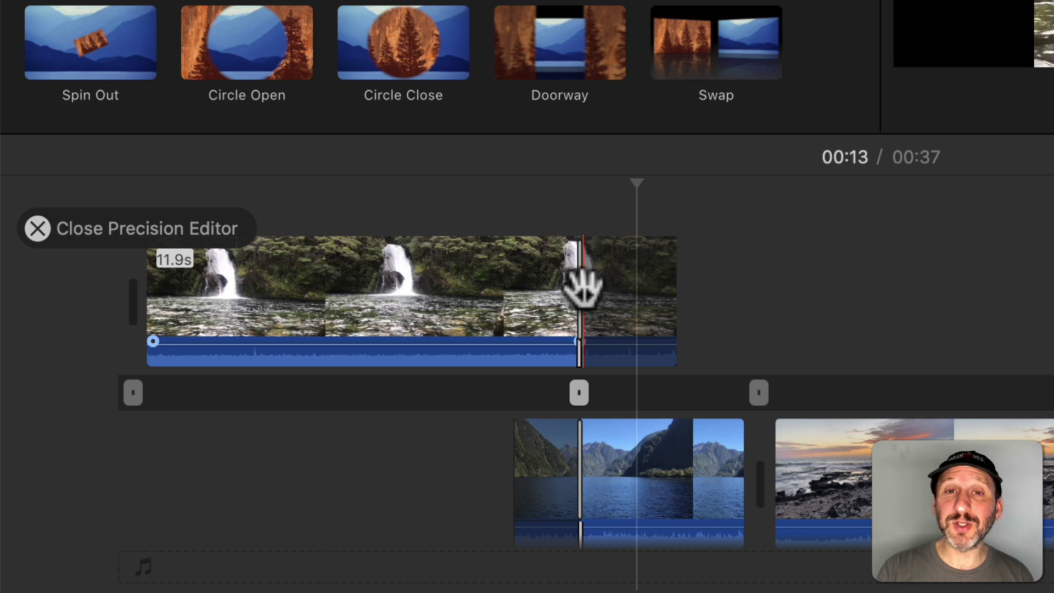
Nudge the cut by single frames and ten-frame steps, returning the waterfall clip to 11.9s
left_click(580, 291)
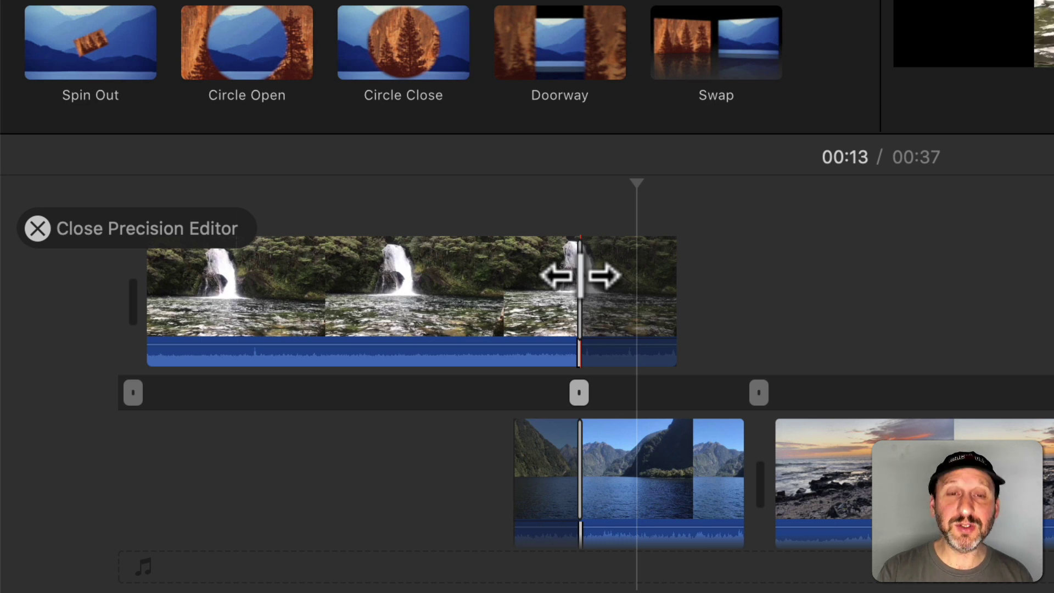
left_click_drag(580, 274, 579, 275)
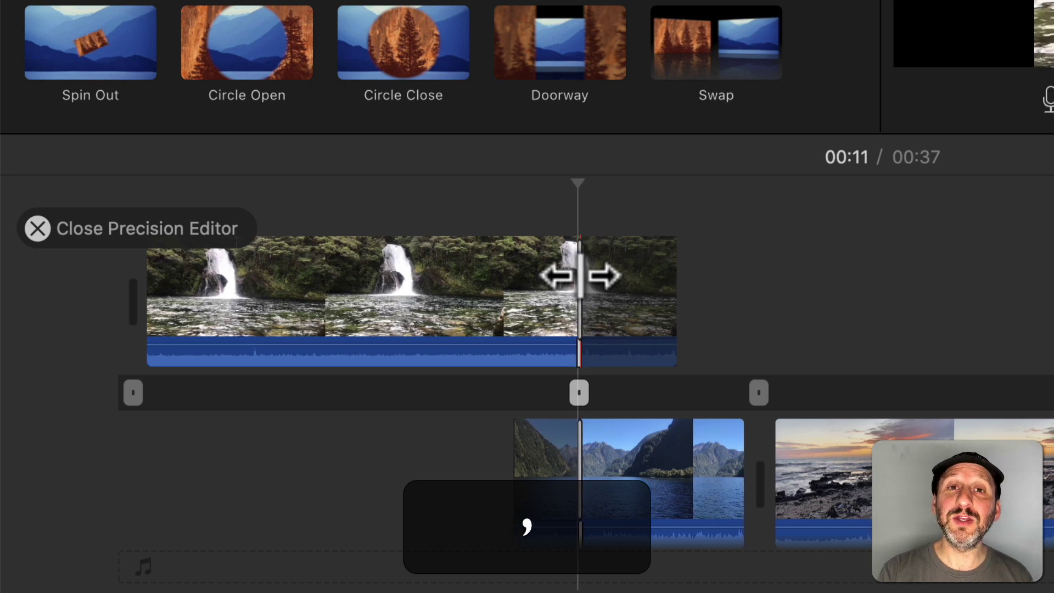
key("shift+period")
key("shift+period")
key("shift+period")
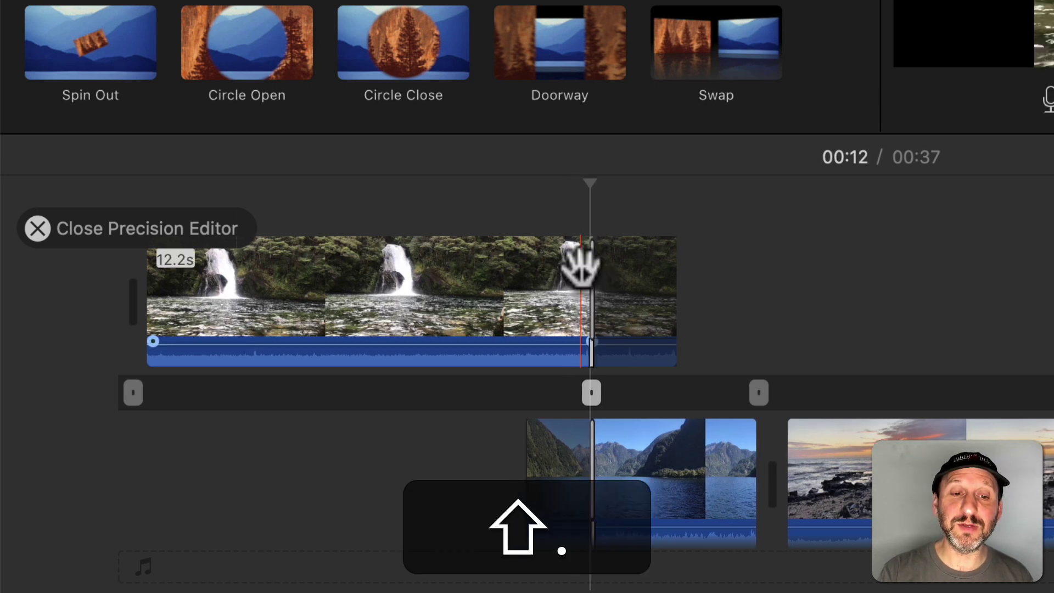
key("shift+comma")
key("shift+comma")
key("shift+comma")
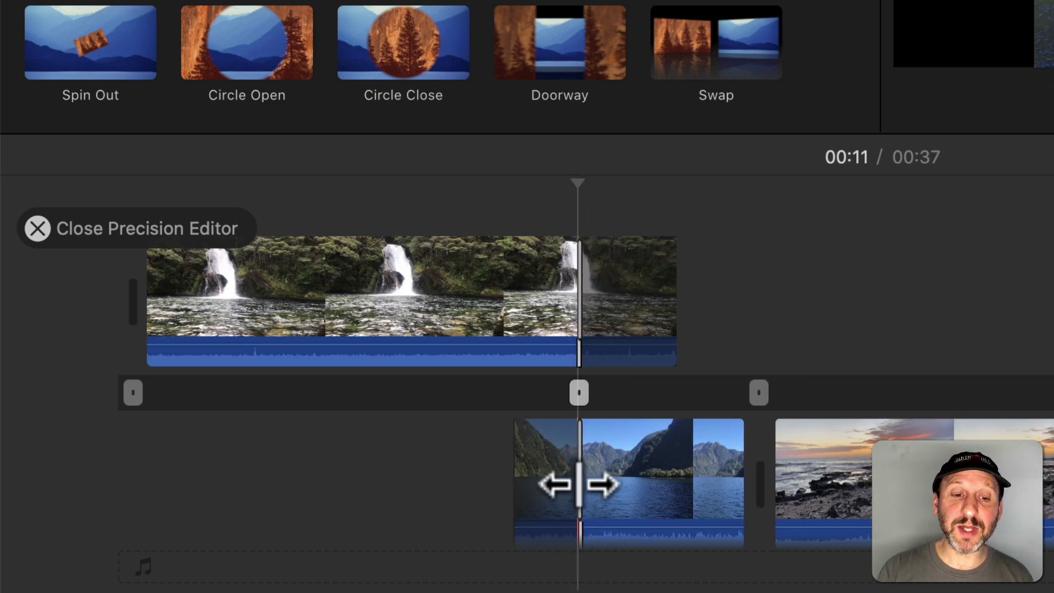
left_click_drag(579, 485, 581, 485)
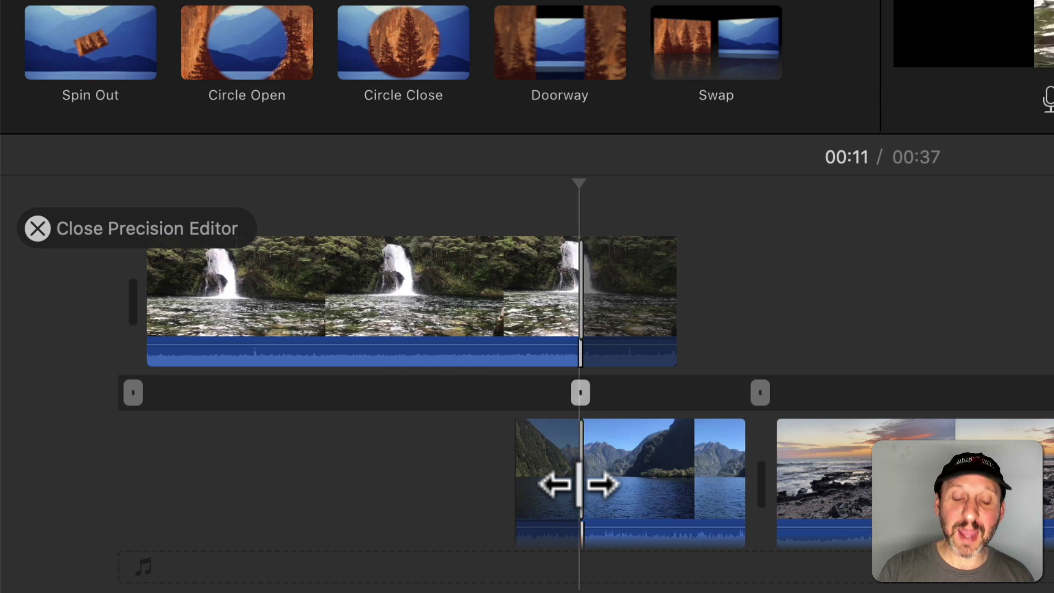
key("comma")
key("comma")
key("comma")
key("comma")
key("comma")
key("comma")
key("comma")
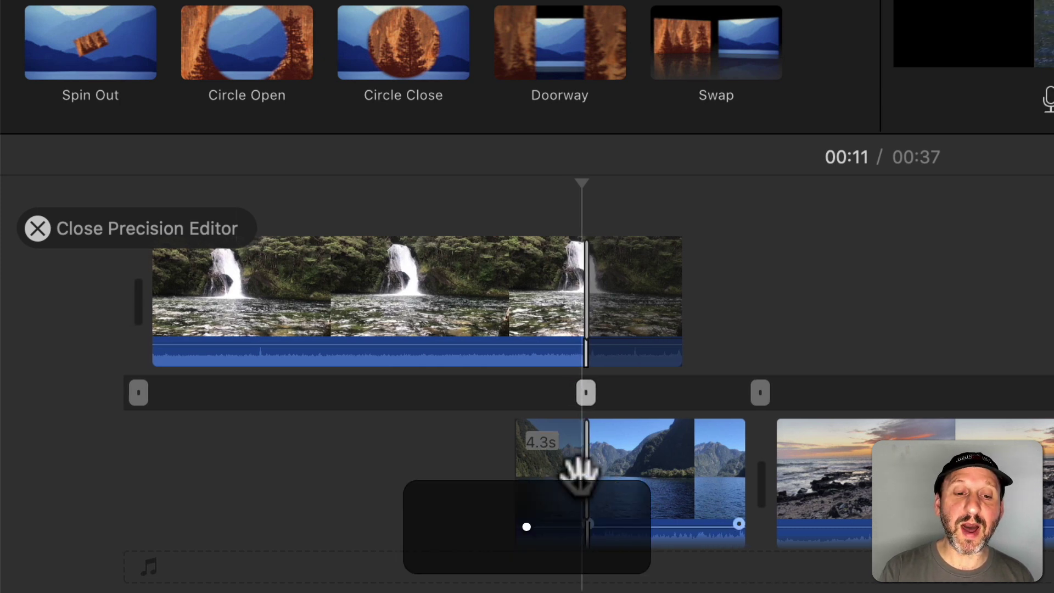
key("comma")
key("comma")
key("shift+comma")
key("shift+comma")
key("shift+comma")
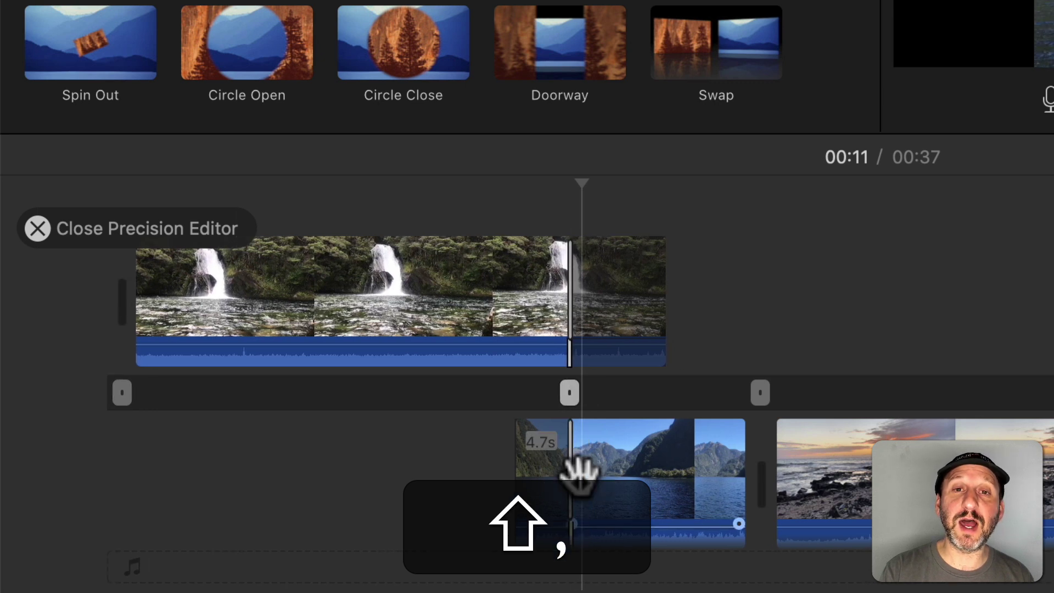
key("shift+period")
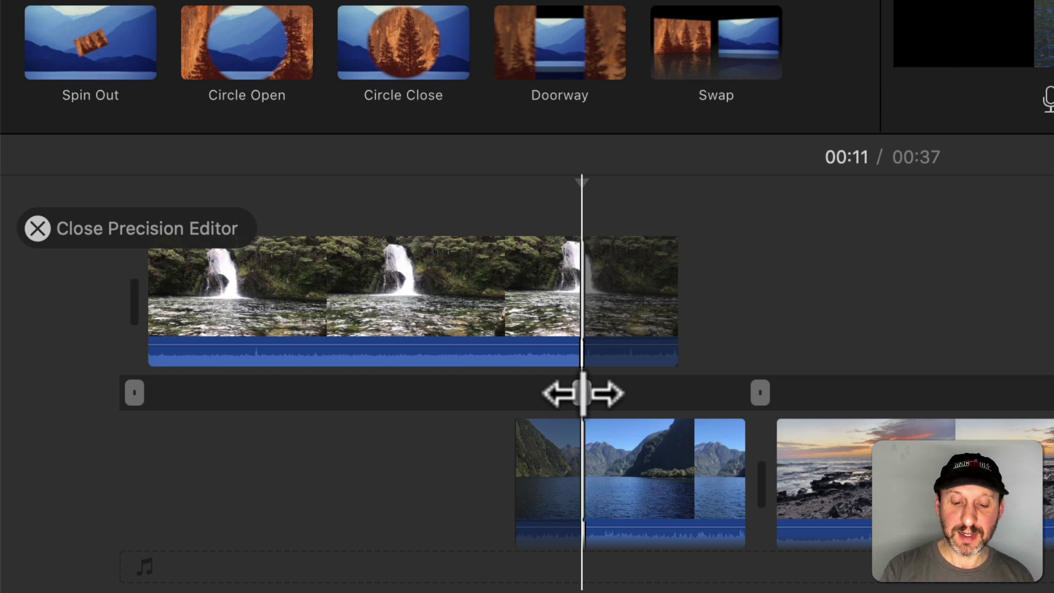
key("period")
key("comma")
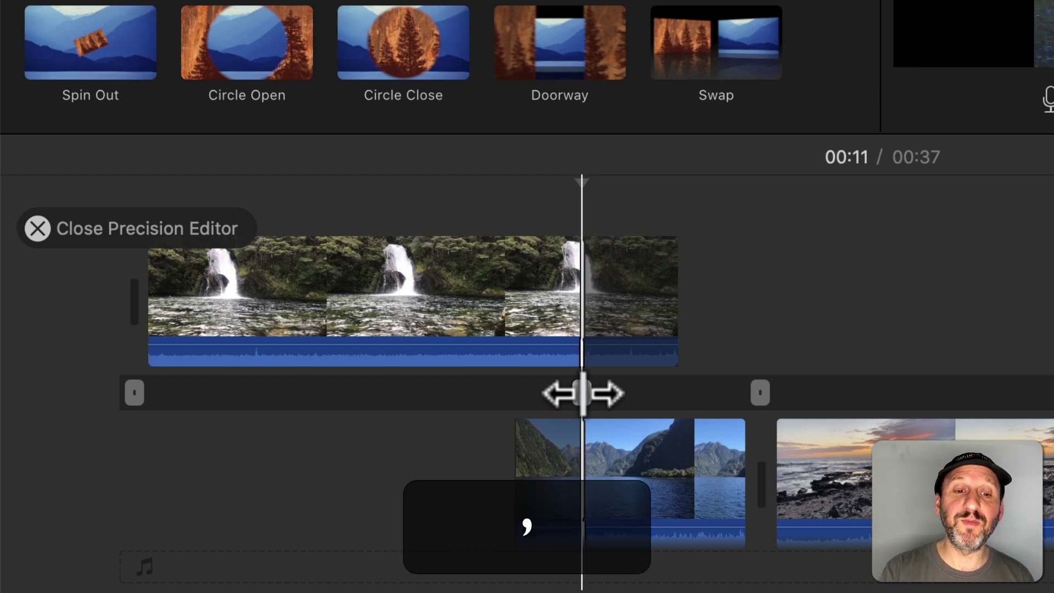
key("shift+period")
key("shift+period")
key("shift+comma")
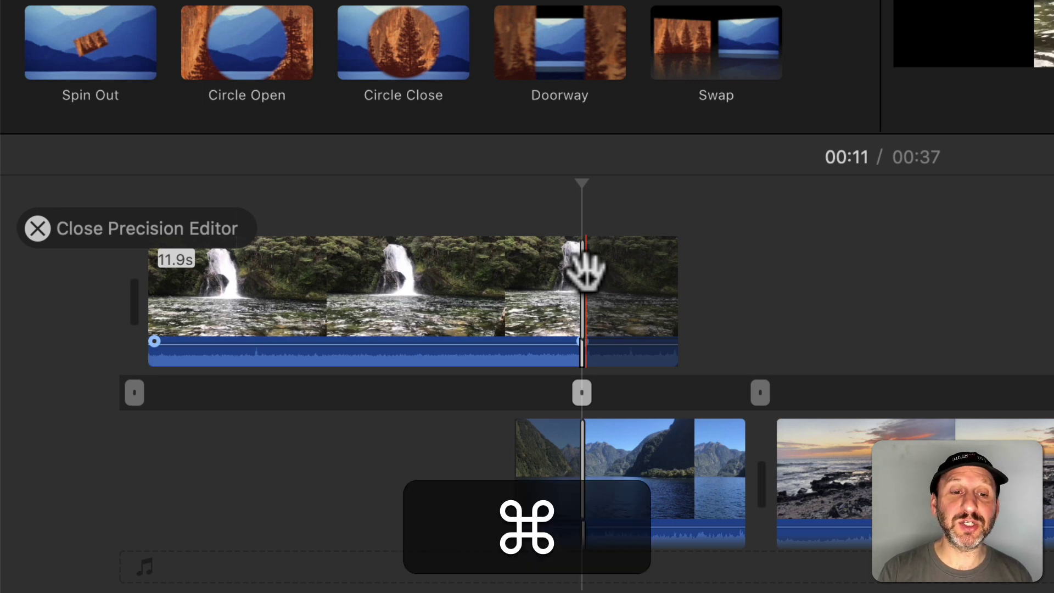
Close the Precision Editor and drop a 0.5s Cross Dissolve between the waterfall and lake clips
key("super+slash")
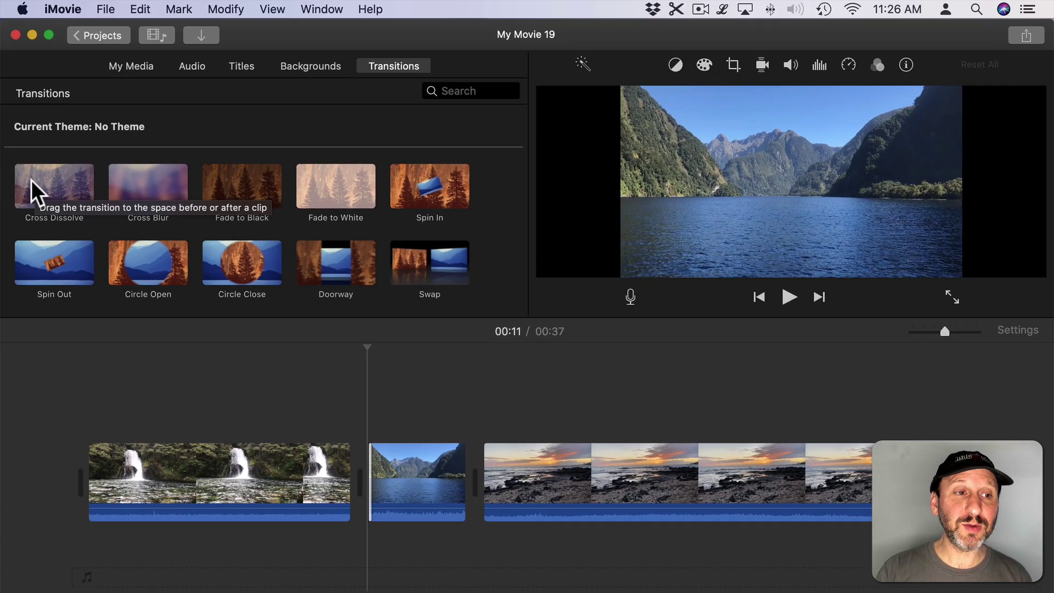
left_click_drag(30, 188, 355, 481)
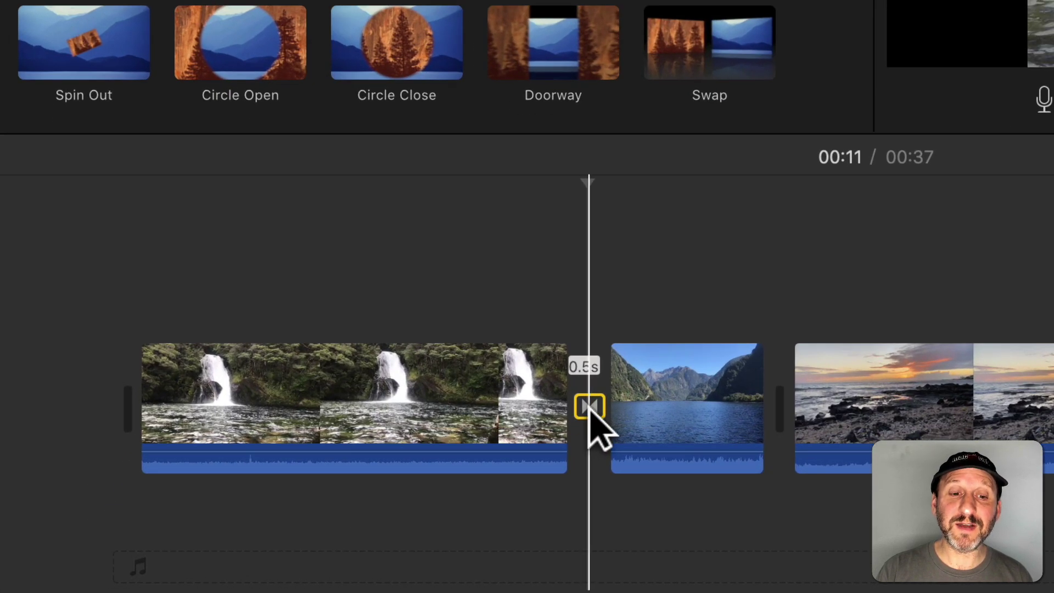
key("super")
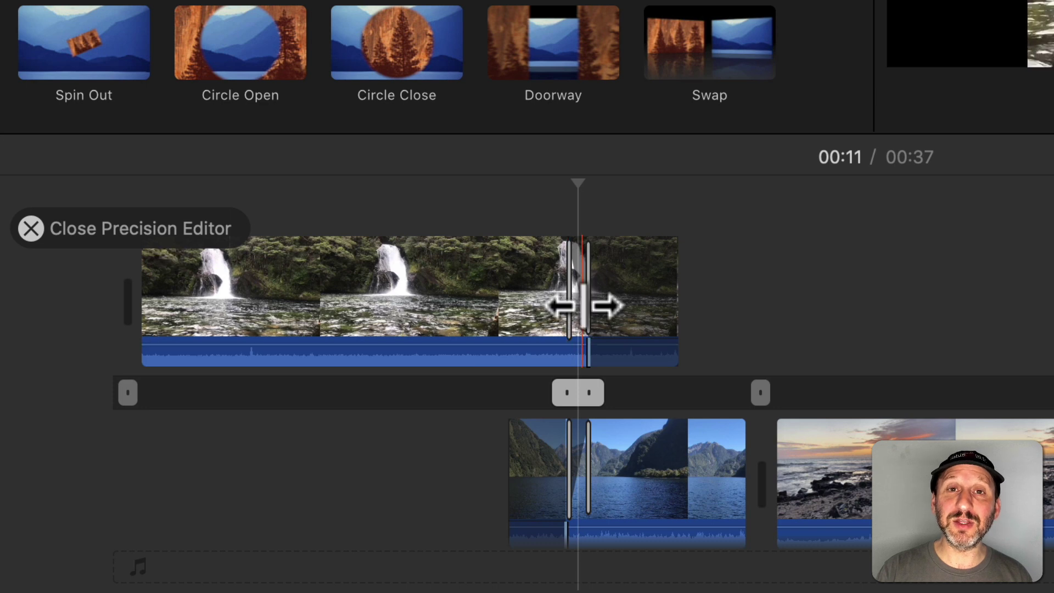
Shift the cross dissolve's overlap and timing between the waterfall and lake clips
mouse_move(585, 306)
left_mouse_down()
mouse_move(558, 306)
mouse_move(584, 305)
mouse_move(574, 306)
left_mouse_up()
mouse_move(577, 450)
left_mouse_down()
mouse_move(565, 447)
mouse_move(591, 447)
mouse_move(579, 444)
left_mouse_up()
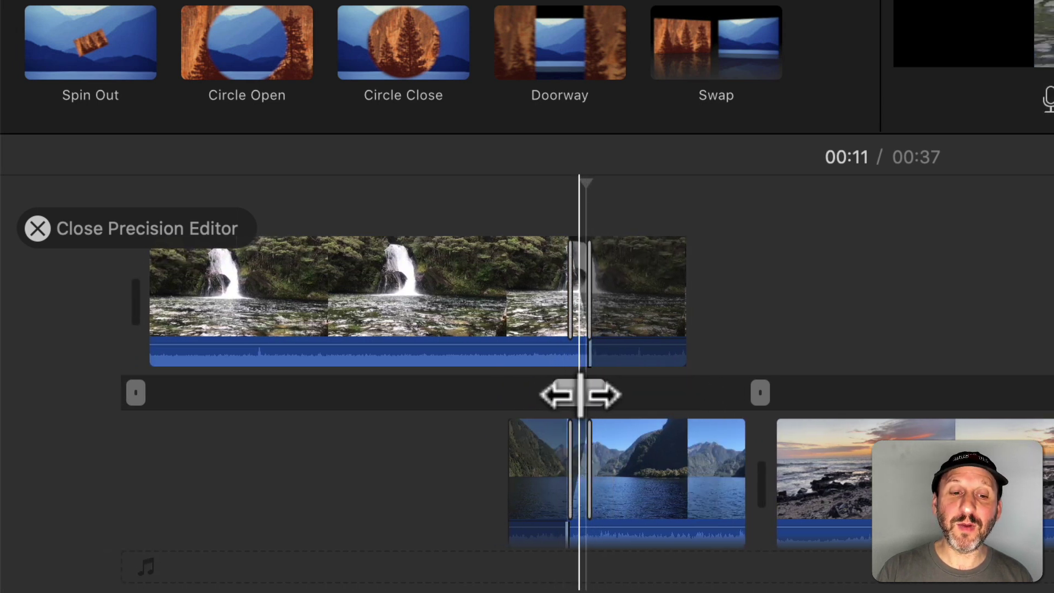
left_click_drag(581, 393, 640, 396)
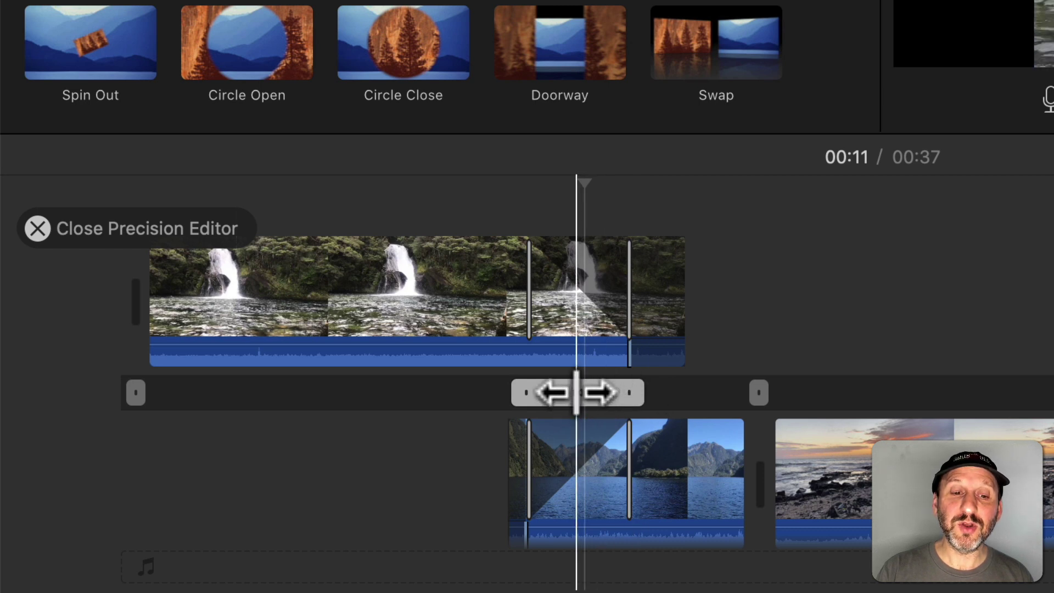
mouse_move(575, 393)
left_mouse_down()
mouse_move(613, 395)
mouse_move(574, 402)
left_mouse_up()
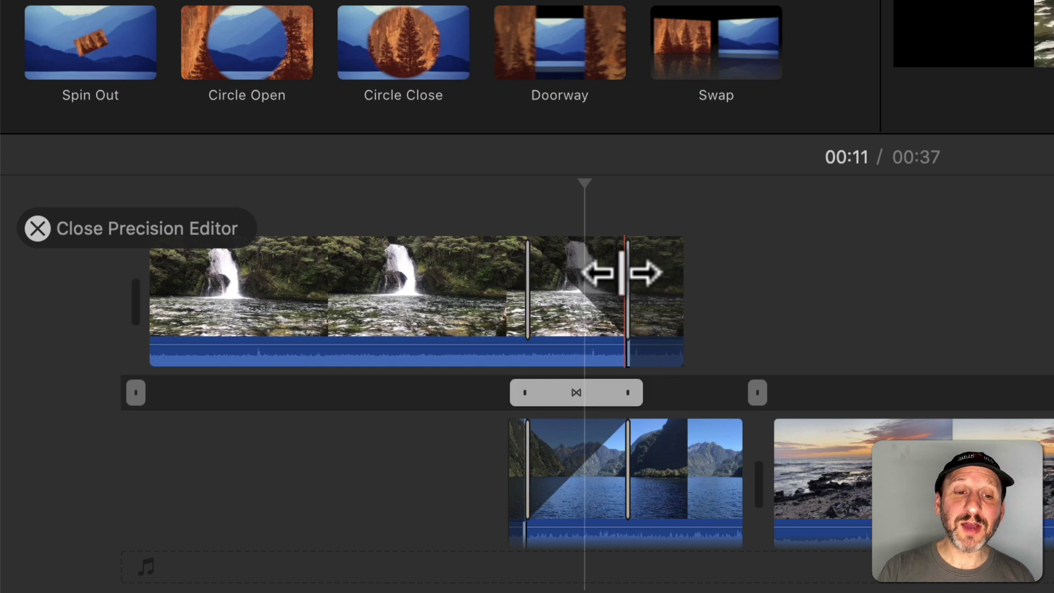
Trim the waterfall's end and the lake's start, frame-nudging the edit so the movie totals 36s
left_click_drag(526, 283, 537, 298)
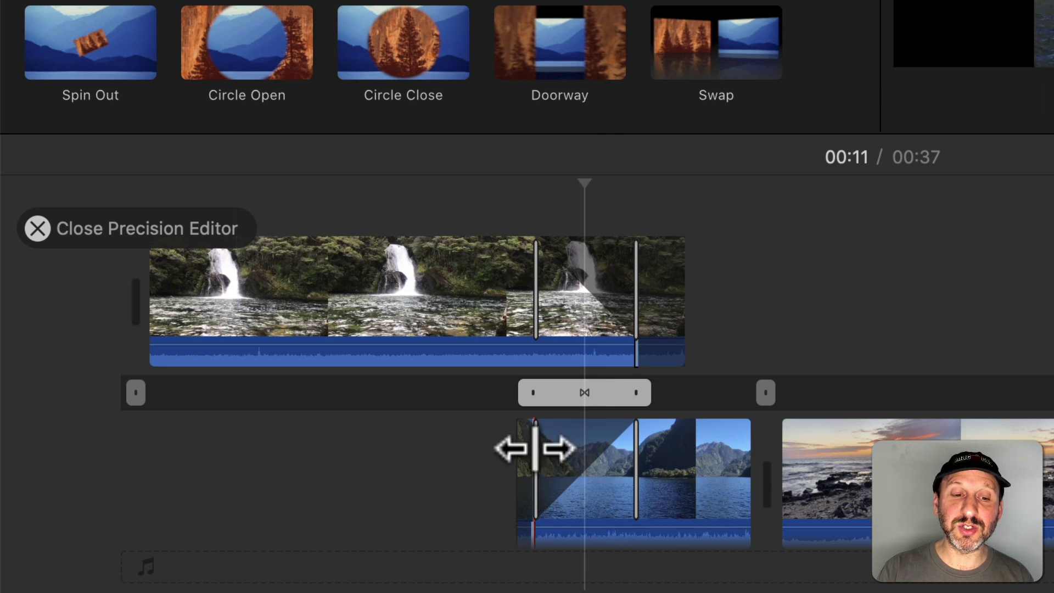
left_click_drag(532, 446, 559, 445)
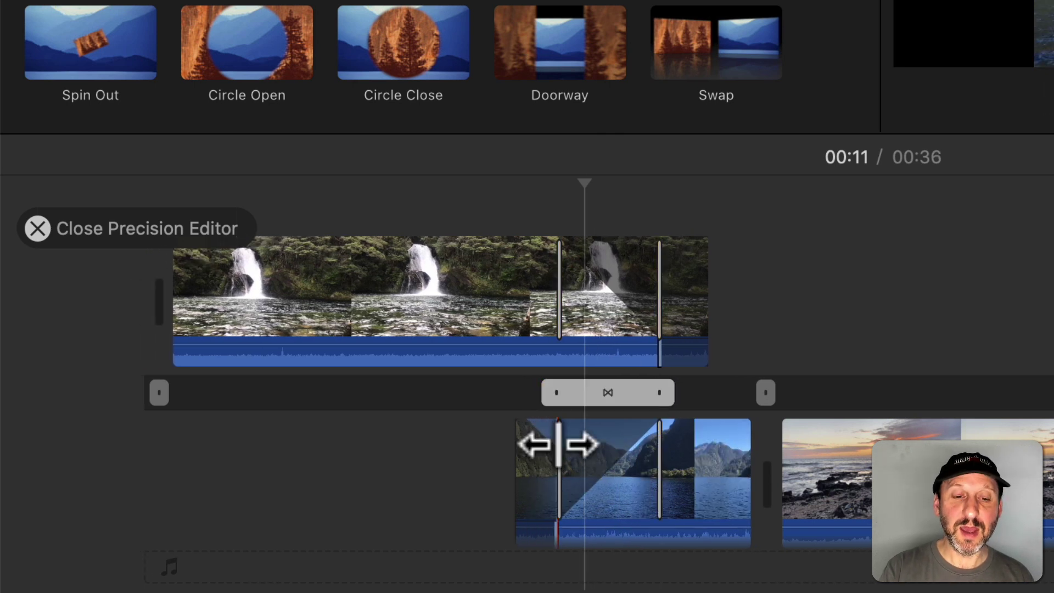
key("period")
key("comma")
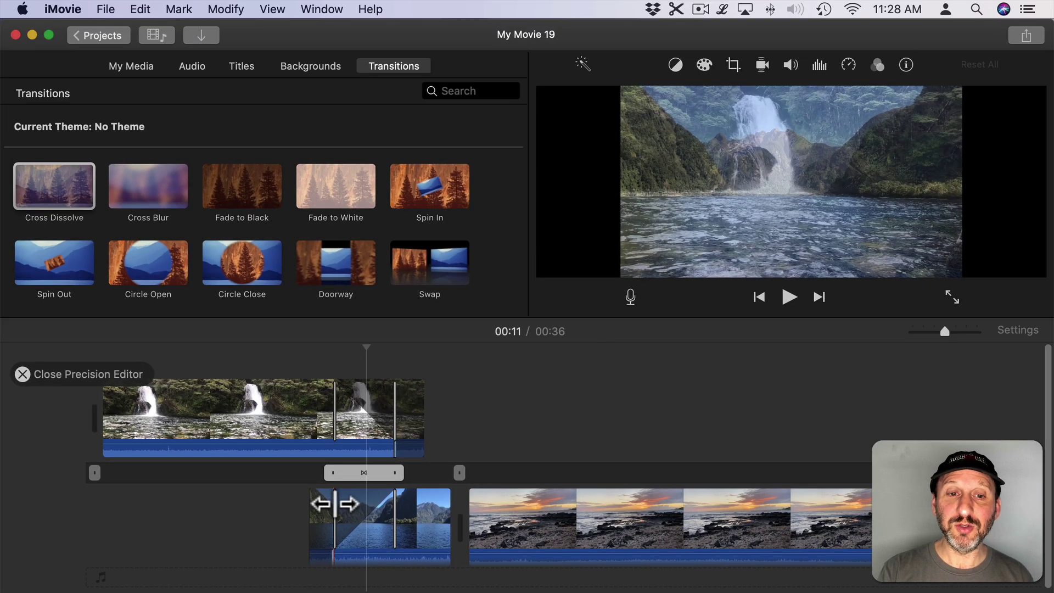
Jump to the lake–sunset cut and the movie end, then back to the first edit point
left_click(335, 503)
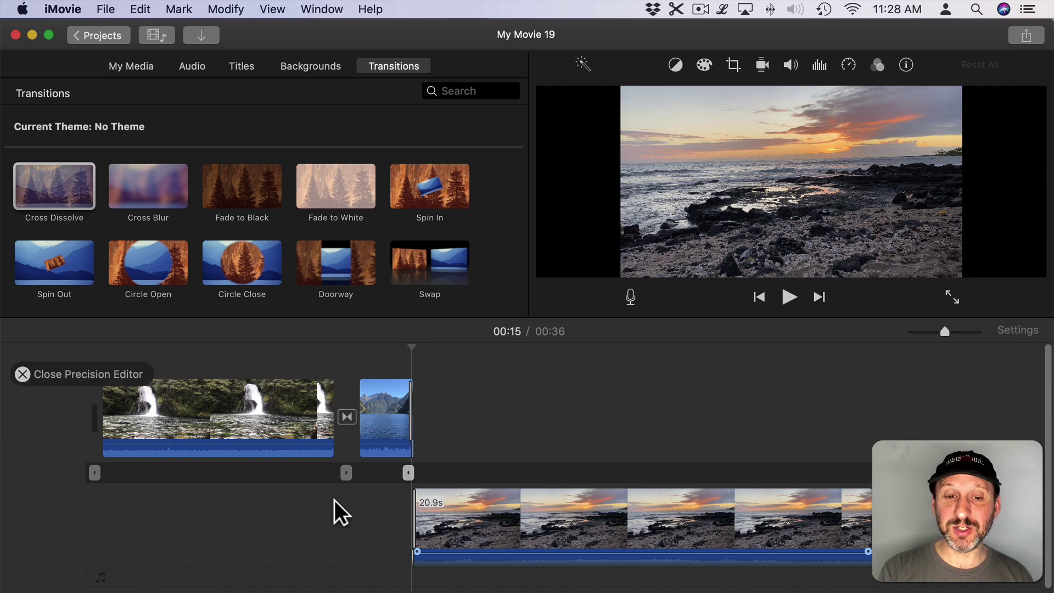
key("Down")
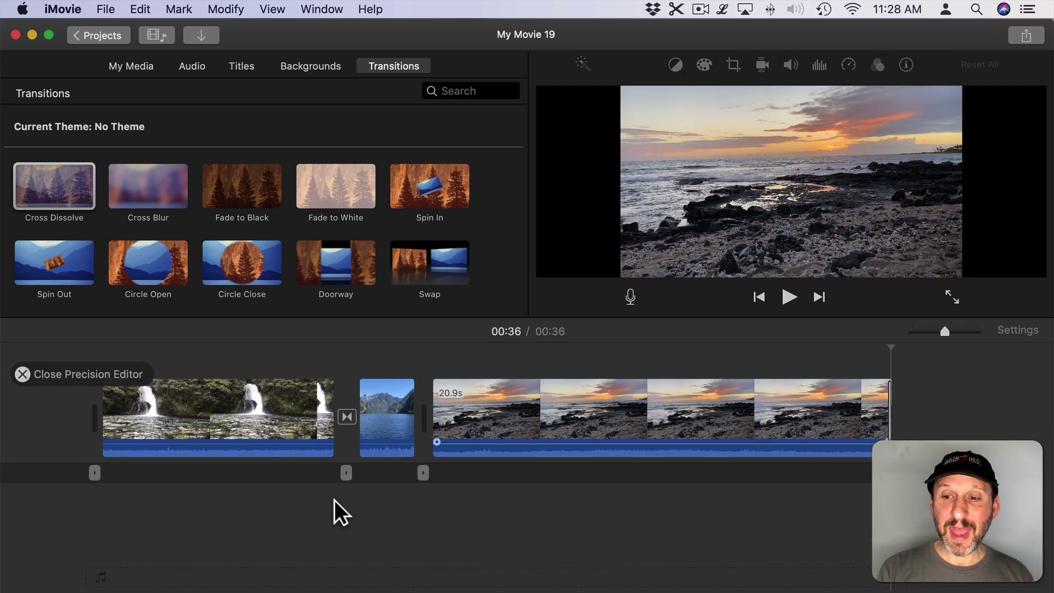
key("semicolon")
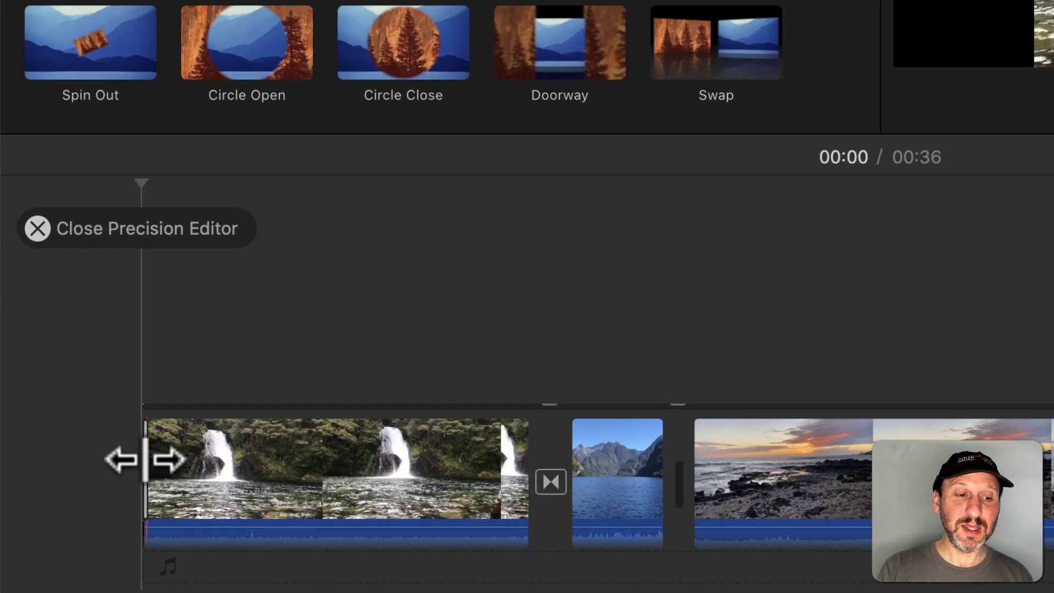
Add a transition at the start of the waterfall clip and lengthen it, making the movie 35s
mouse_move(145, 461)
left_mouse_down()
mouse_move(172, 462)
mouse_move(134, 465)
left_mouse_up()
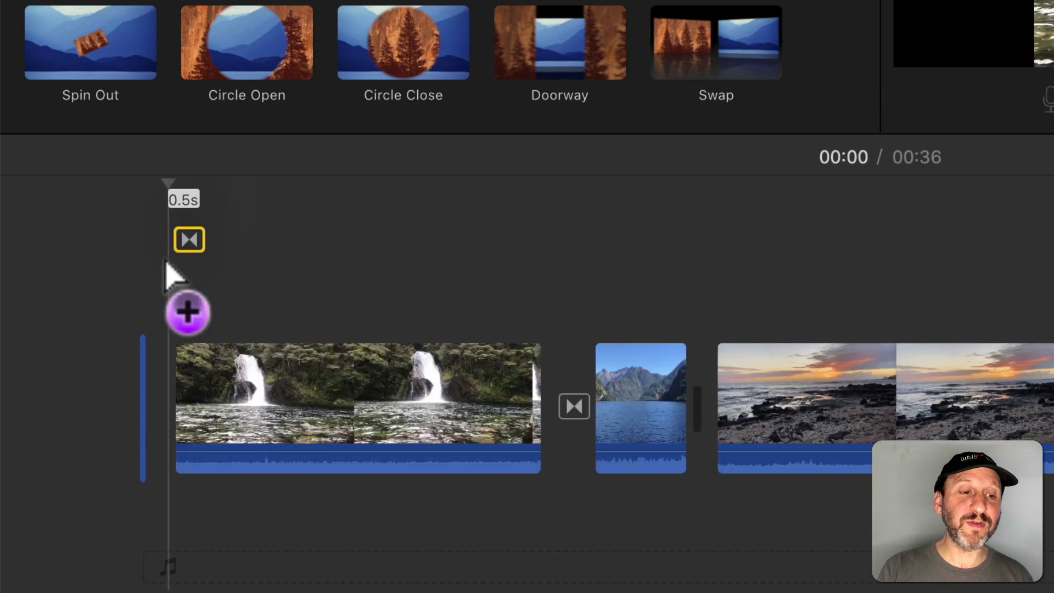
left_click_drag(165, 266, 159, 405)
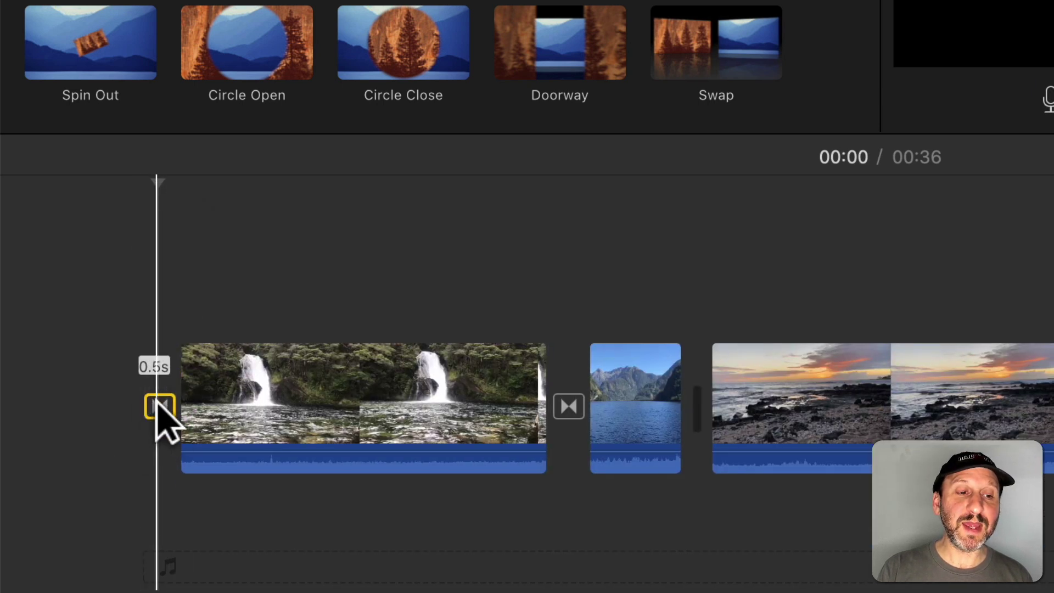
key("super+slash")
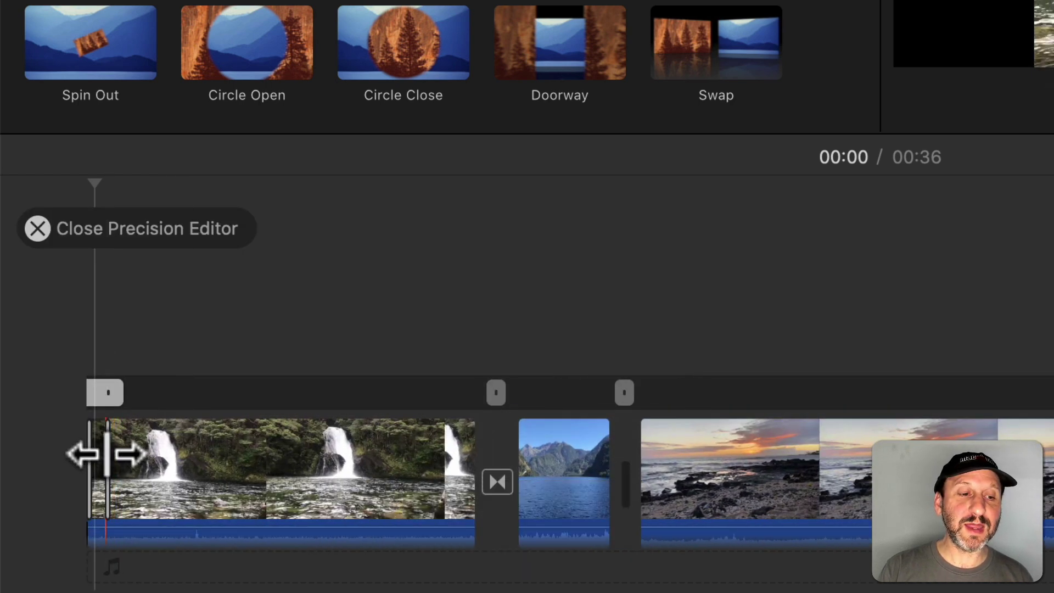
left_click_drag(106, 454, 132, 458)
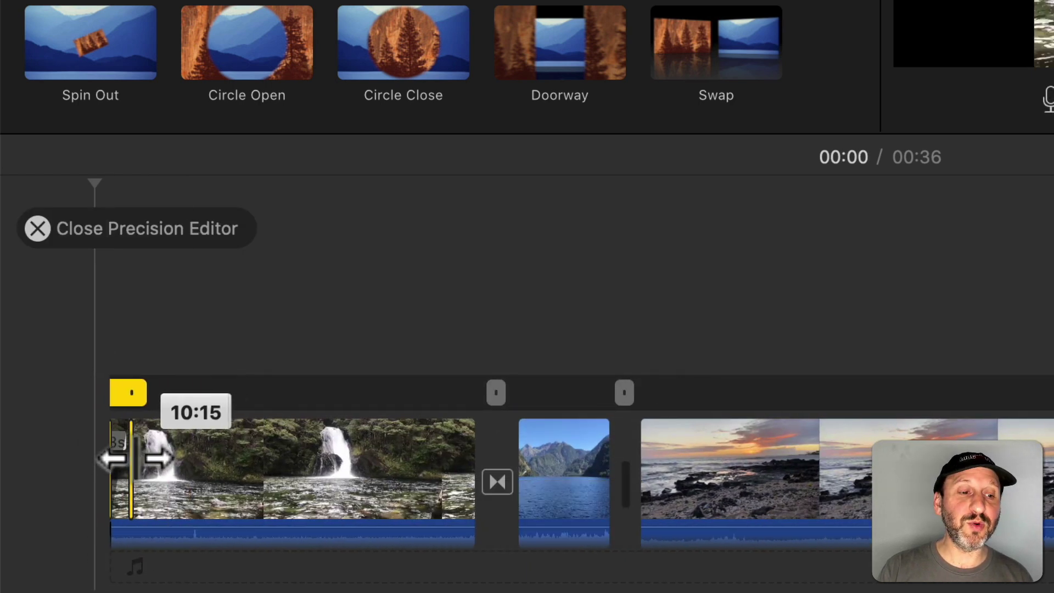
left_click_drag(136, 394, 204, 396)
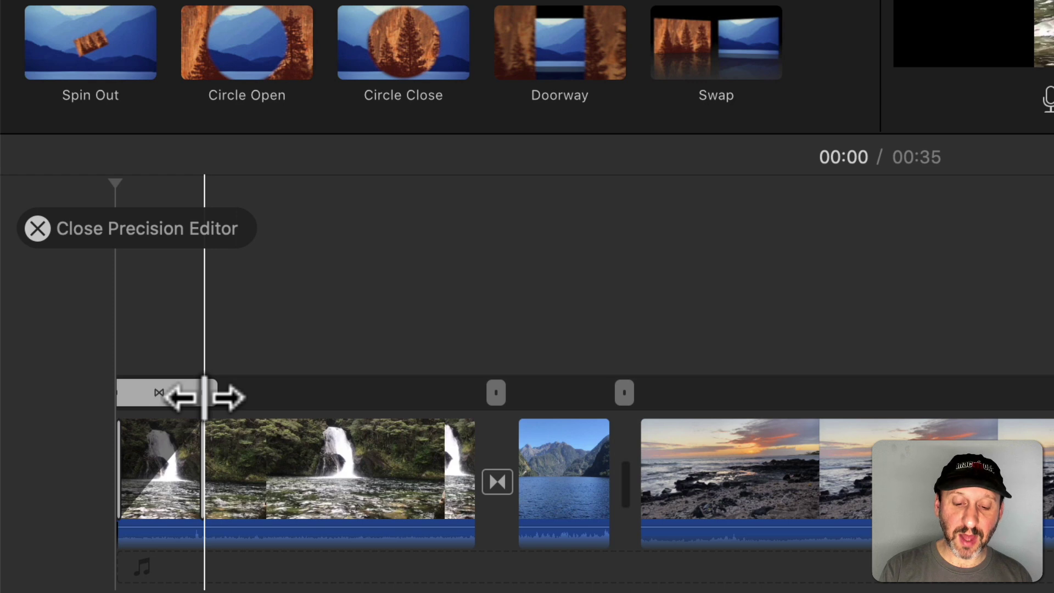
At the waterfall–lake transition, extend the waterfall's audio past the cut and fade it out
key("Down")
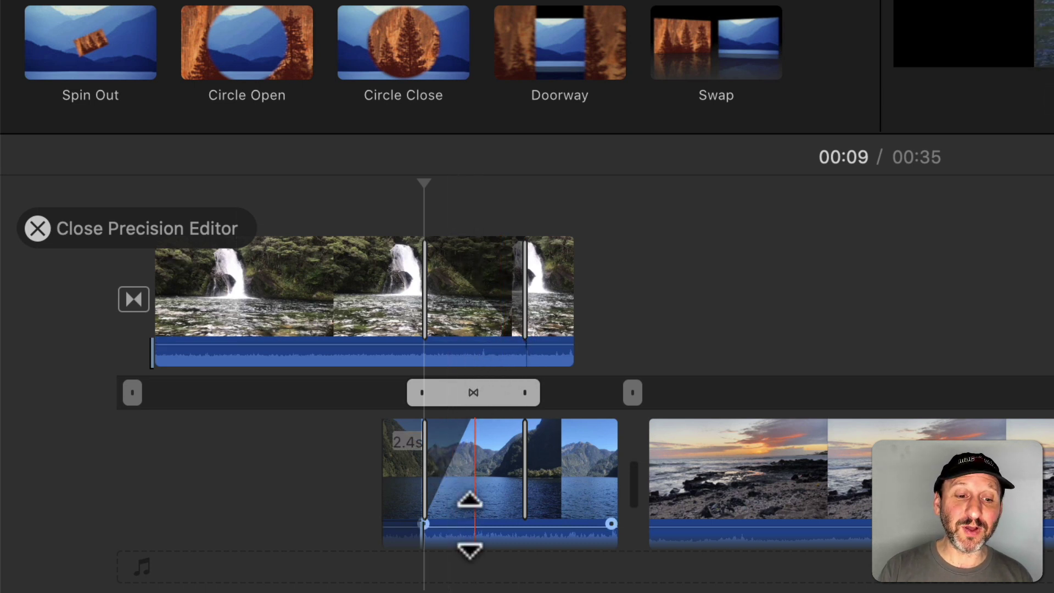
mouse_move(420, 545)
left_mouse_down()
mouse_move(468, 545)
mouse_move(368, 541)
left_mouse_up()
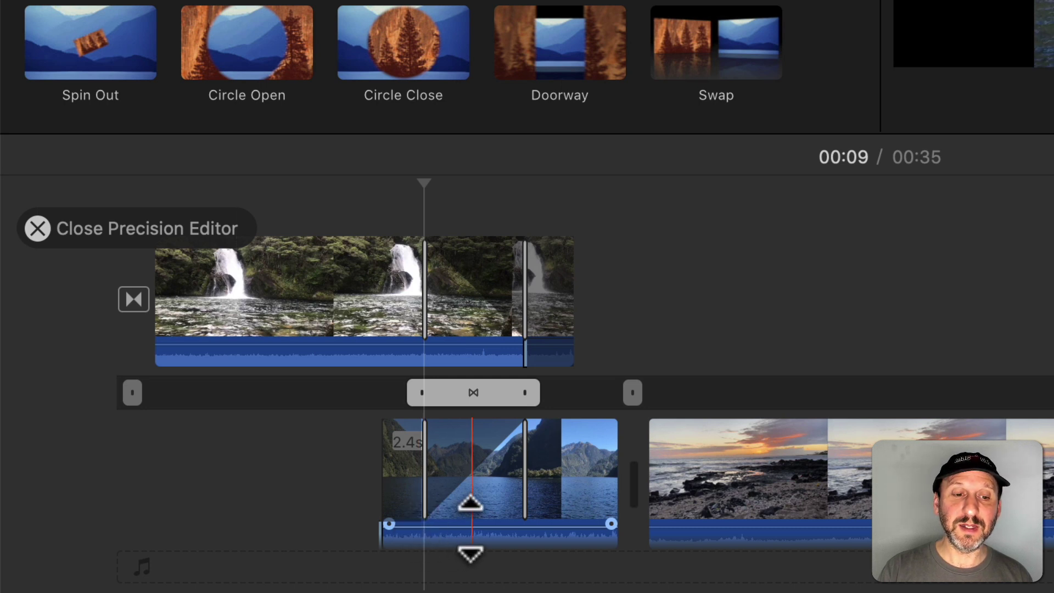
left_click_drag(522, 357, 571, 359)
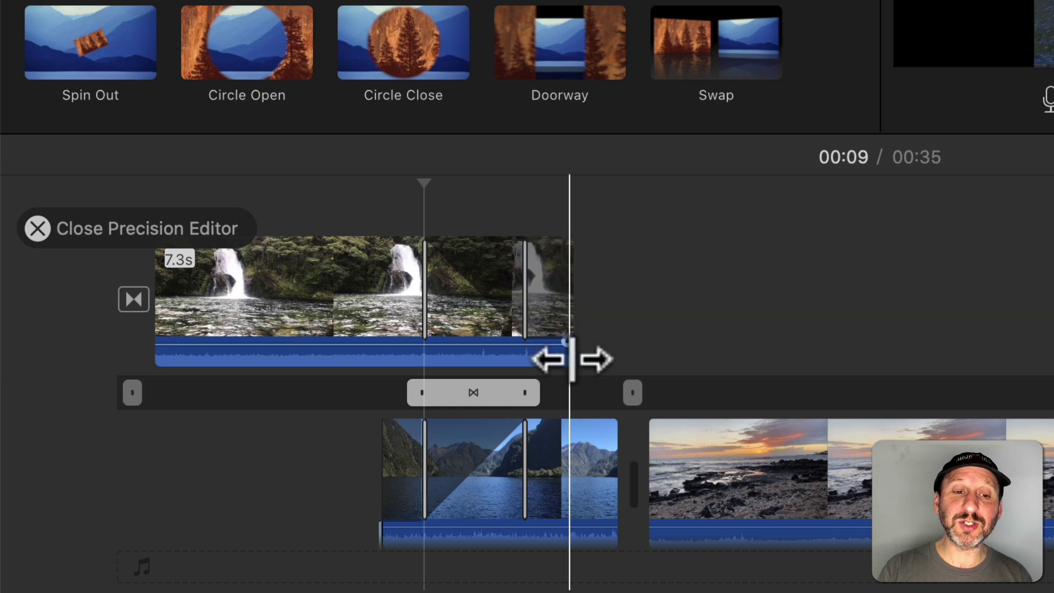
mouse_move(551, 324)
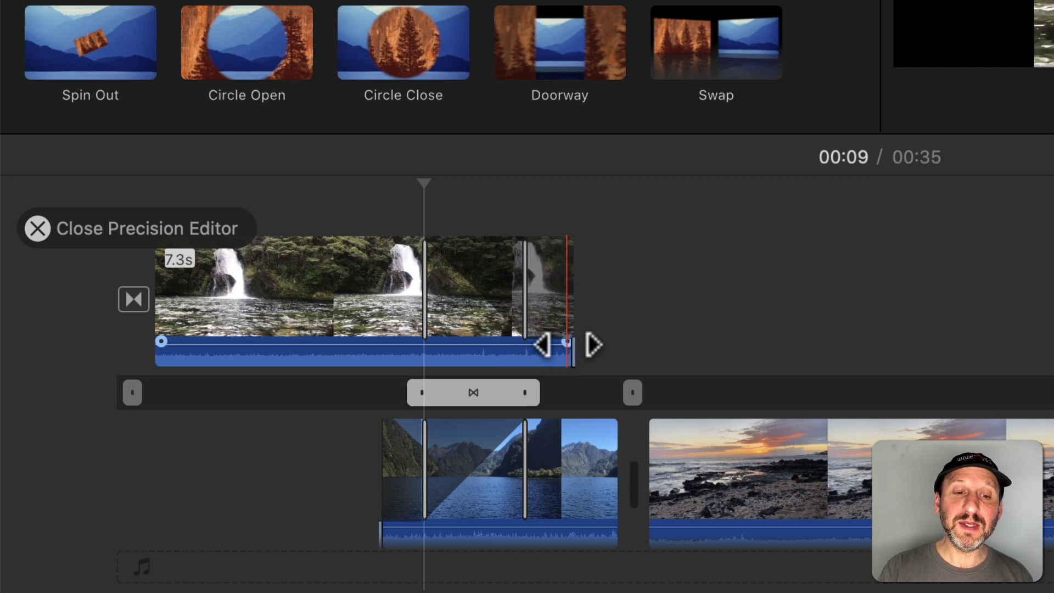
left_click_drag(567, 341, 424, 341)
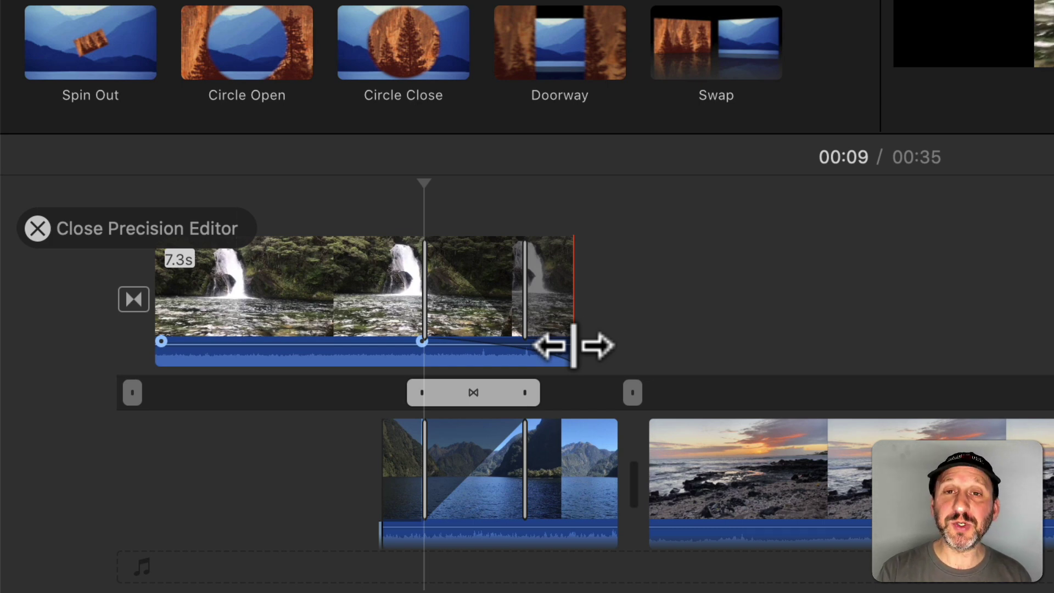
Cut the lake clip to 1.5s, trim the sunset clip to 18.6s and lead its audio in early
key("apostrophe")
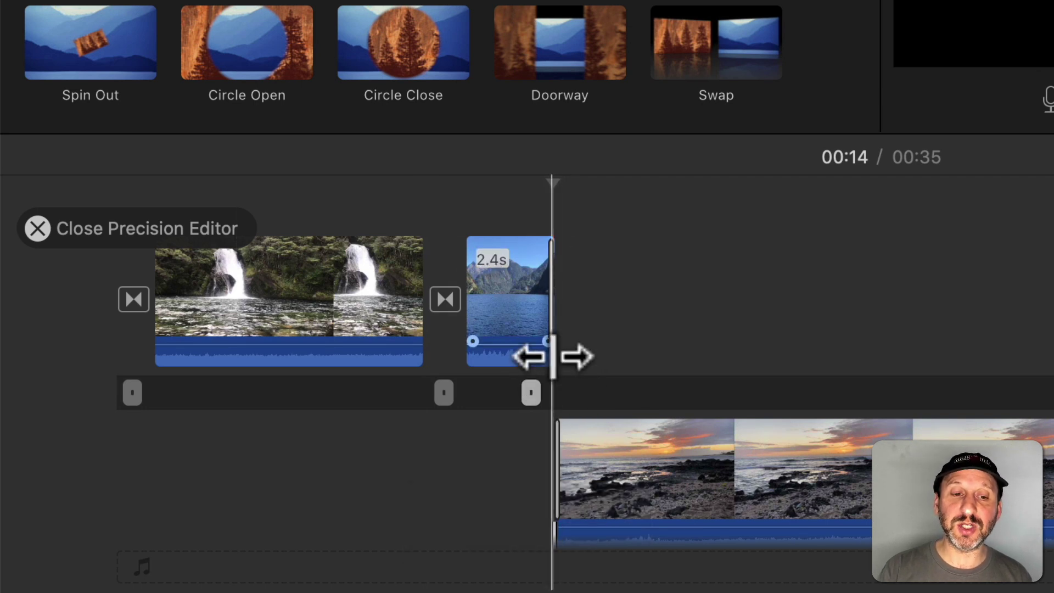
left_click_drag(546, 312, 513, 311)
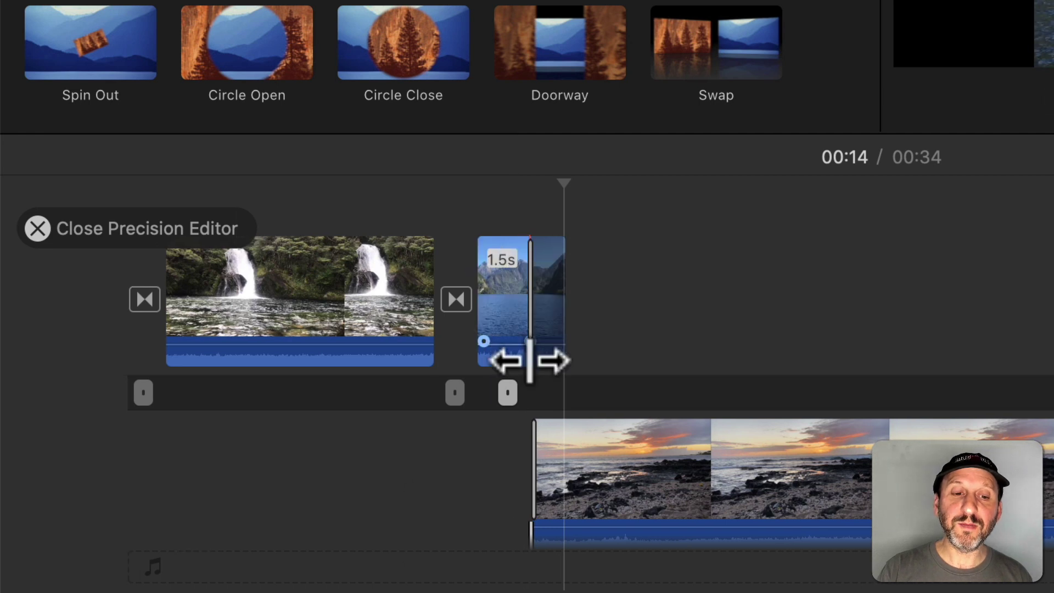
left_click_drag(530, 361, 569, 360)
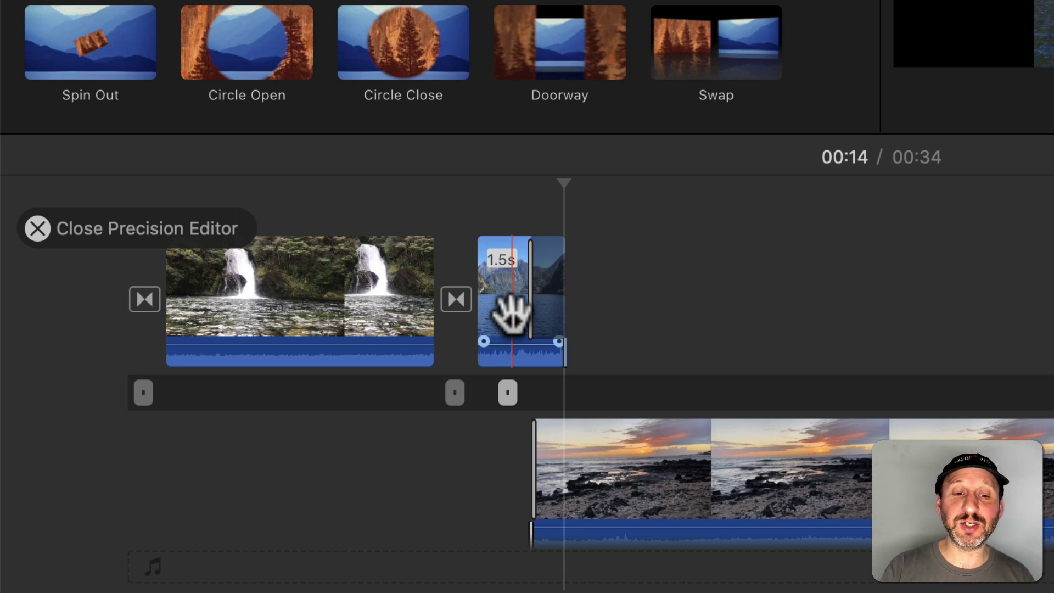
left_click_drag(532, 468, 618, 472)
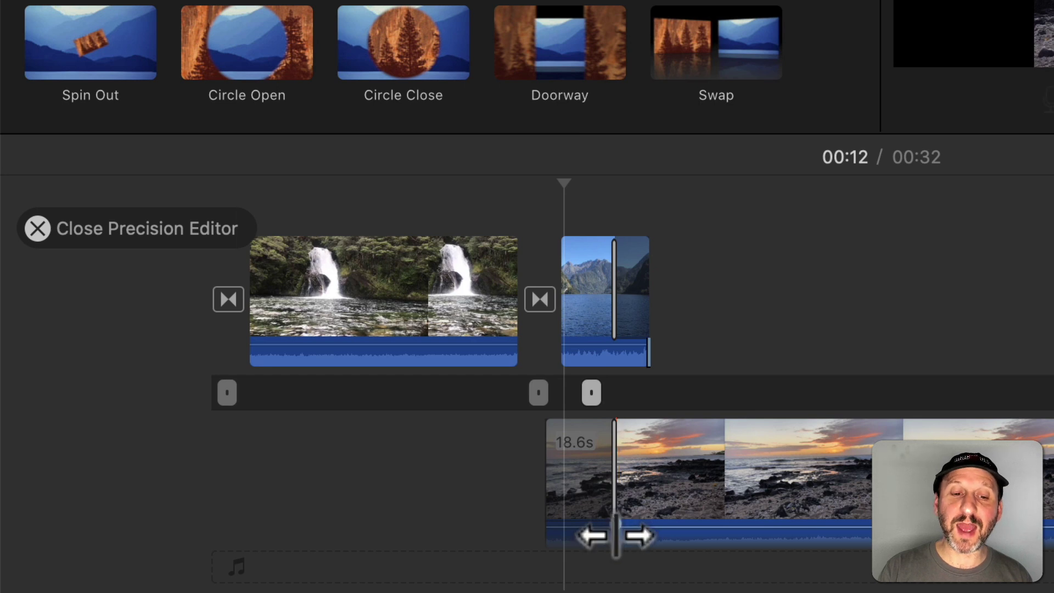
mouse_move(615, 535)
left_mouse_down()
mouse_move(586, 537)
mouse_move(569, 522)
mouse_move(607, 584)
mouse_move(574, 528)
mouse_move(614, 525)
left_mouse_up()
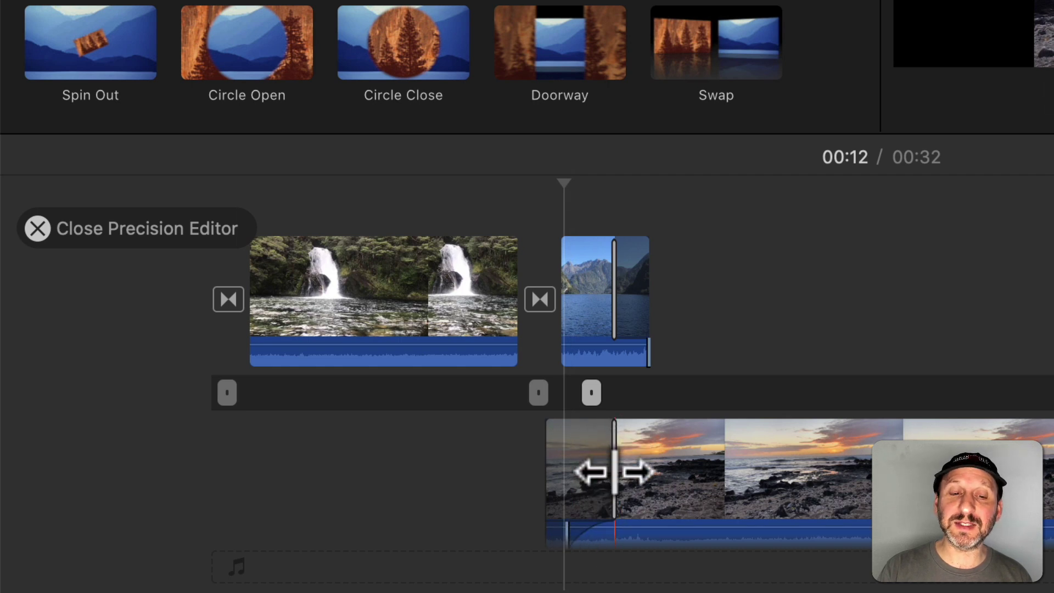
key("alt+super+2")
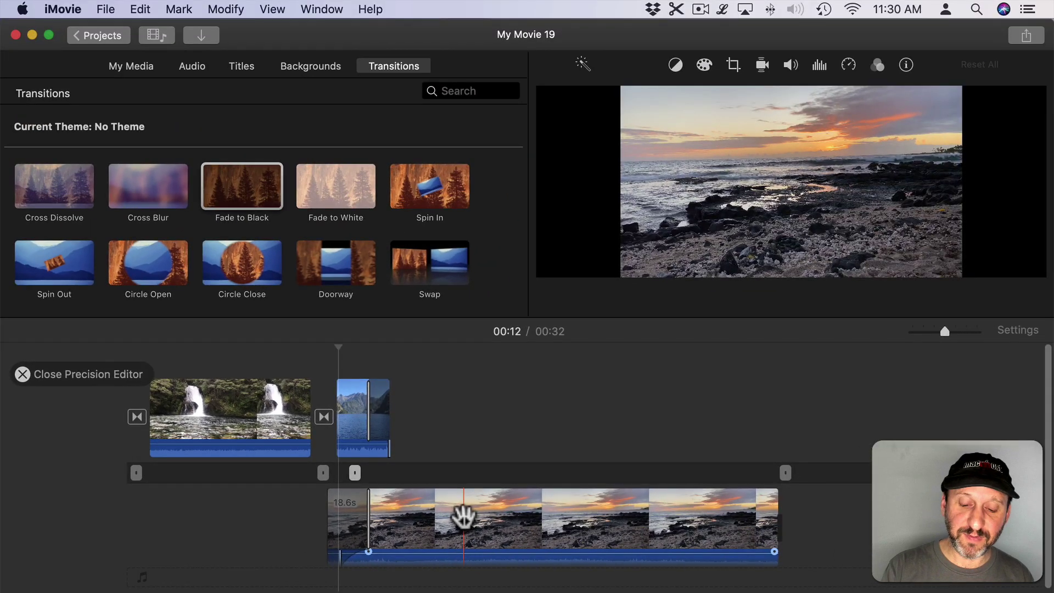
Add Fade to Black at the sunset clip's end and lengthen it so the movie runs 29 seconds
left_click(463, 516)
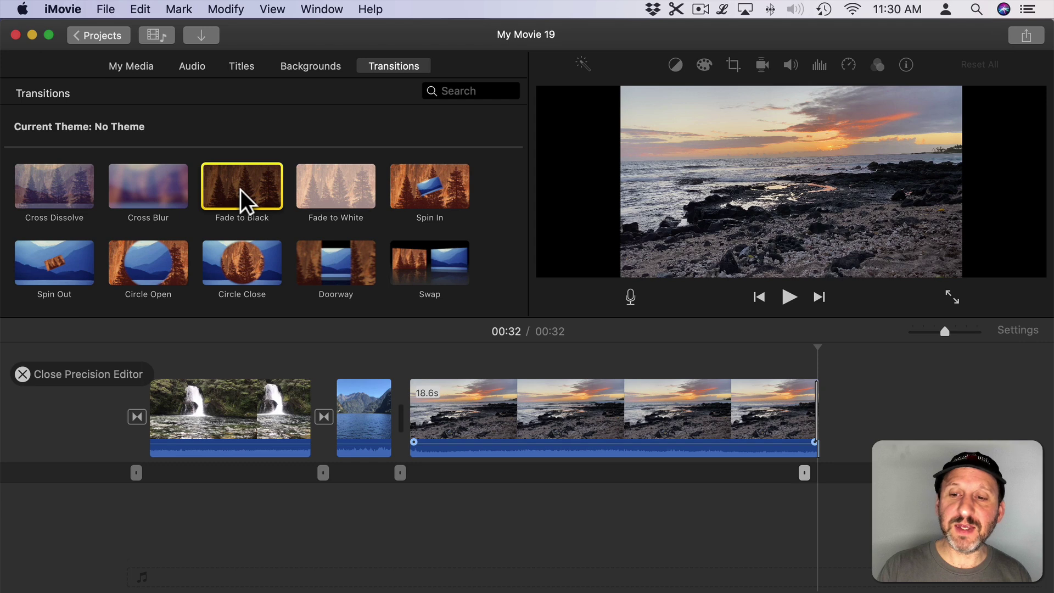
mouse_move(242, 203)
left_mouse_down()
mouse_move(800, 428)
mouse_move(826, 409)
left_mouse_up()
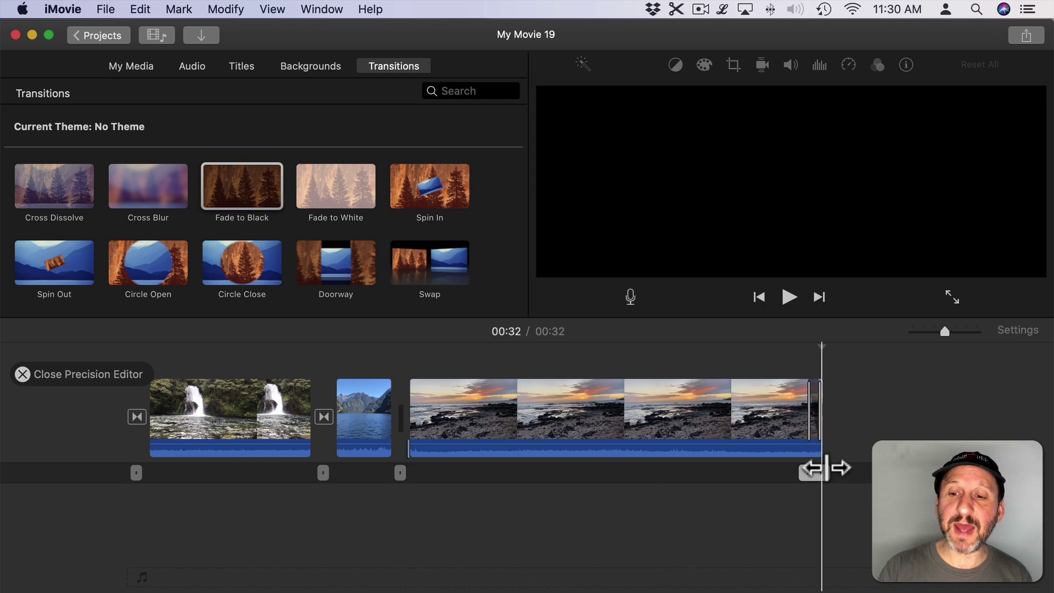
left_click_drag(826, 467, 783, 472)
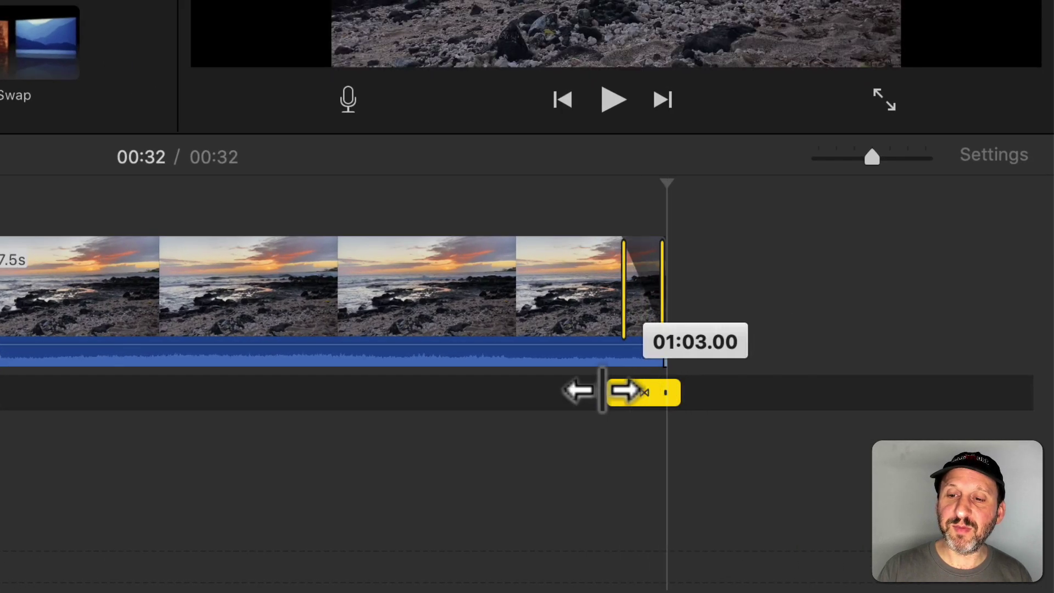
left_click_drag(602, 391, 384, 397)
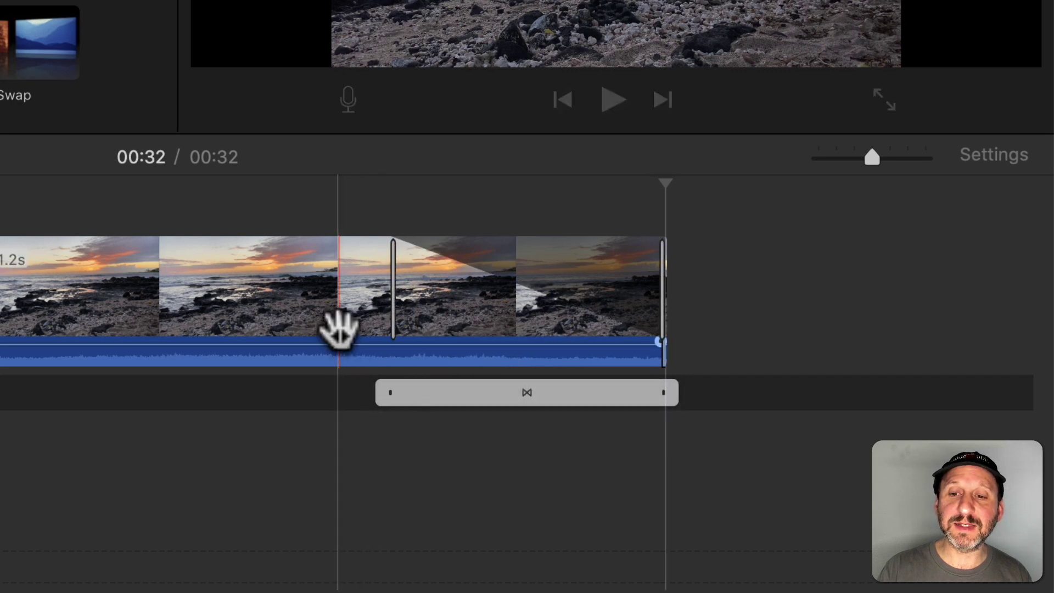
left_click_drag(393, 264, 269, 268)
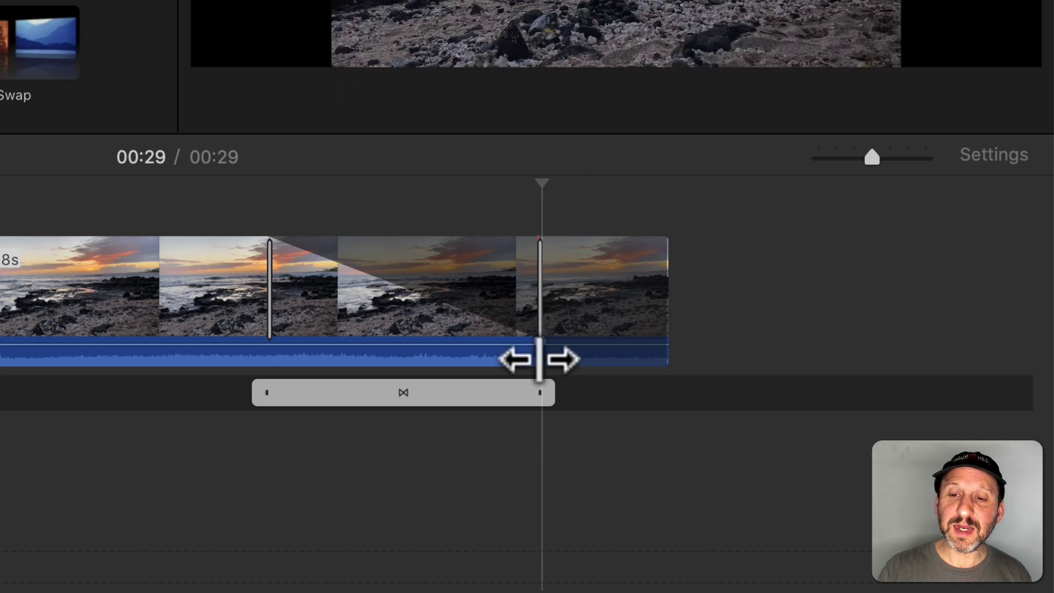
Extend the sunset audio past the fade to black and fade it out, making the movie 32 seconds
left_click_drag(539, 360, 687, 365)
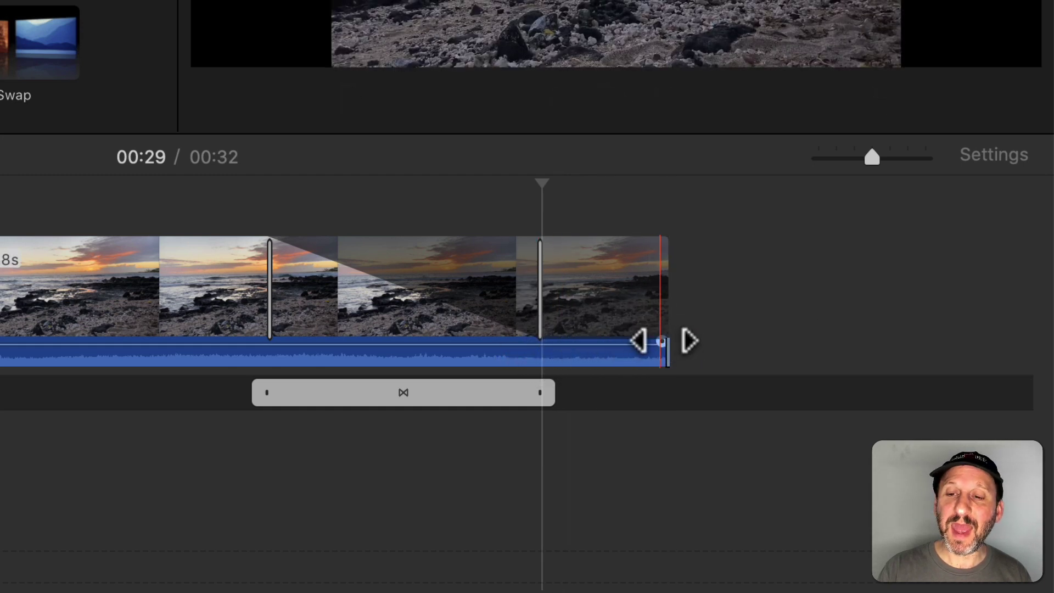
left_click_drag(661, 342, 536, 341)
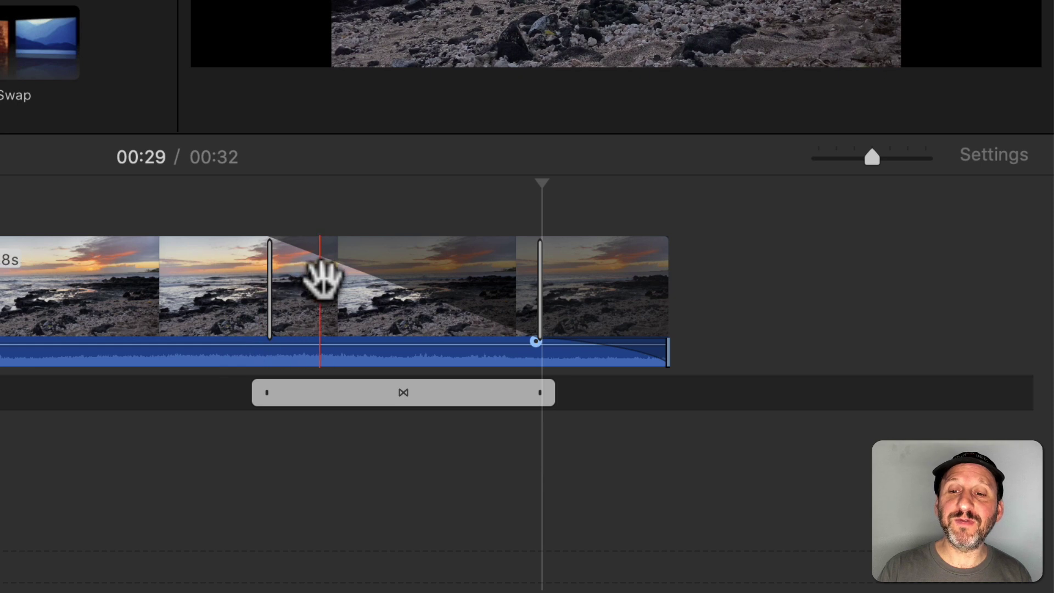